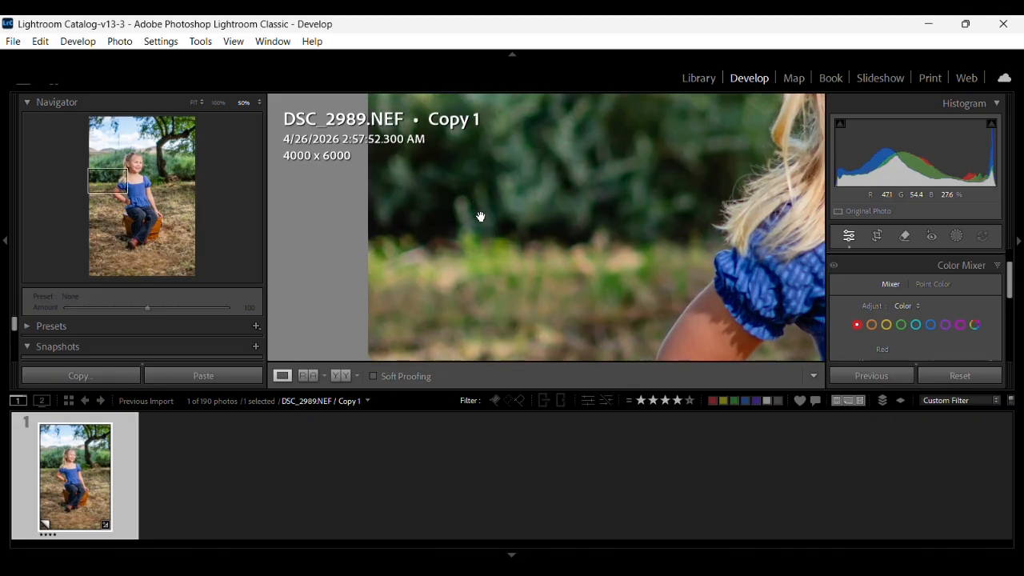
Send the virtual copy of DSC_2989.NEF from Lightroom Classic to Adobe Photoshop (Beta) for editing.
left_click(481, 217)
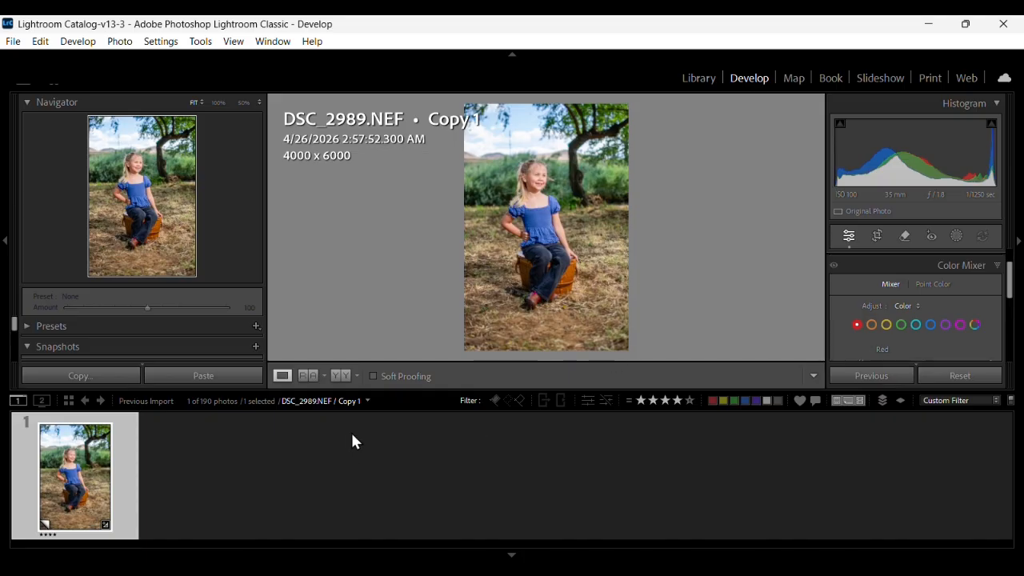
right_click(121, 468)
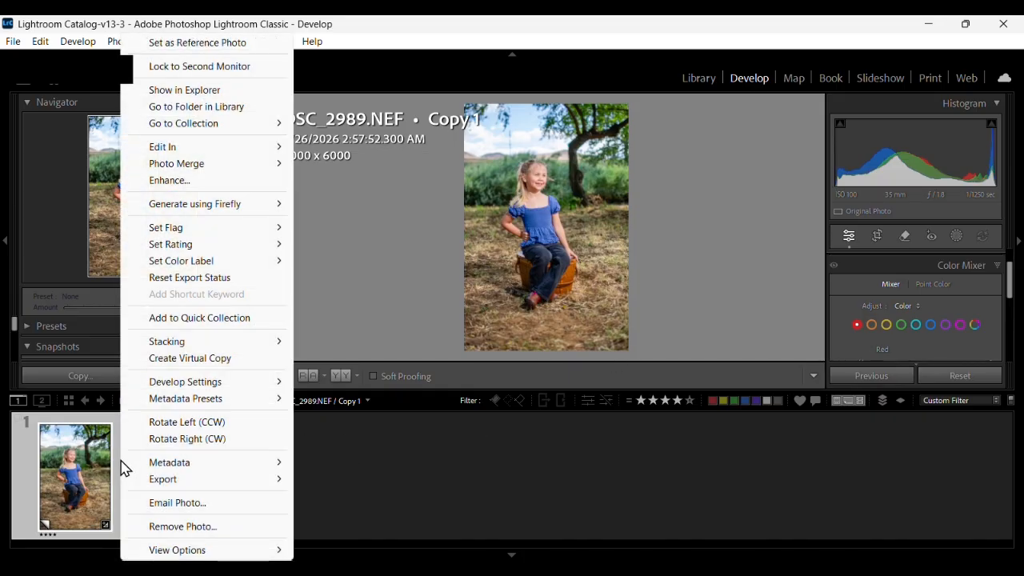
mouse_move(200, 153)
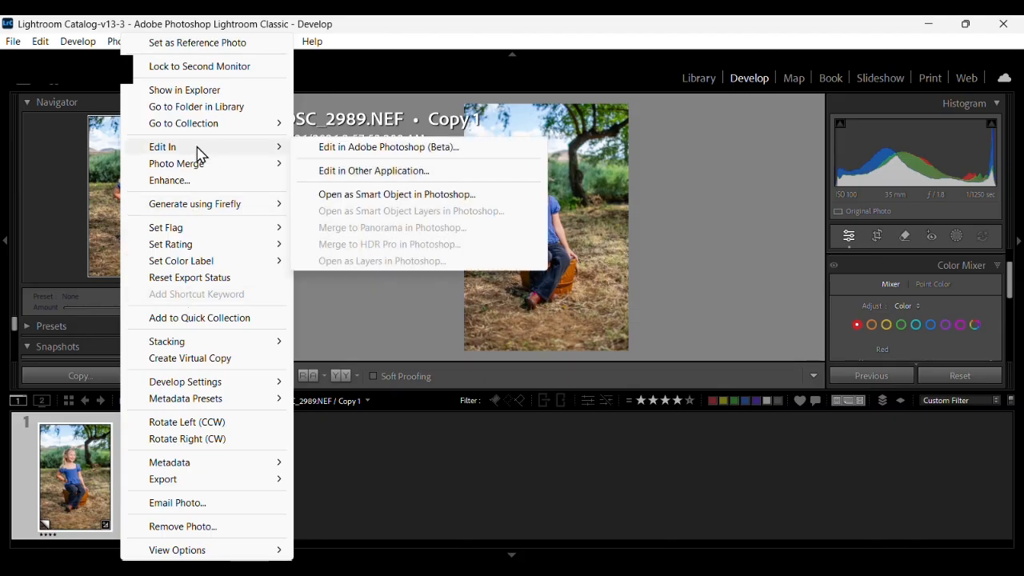
left_click(359, 148)
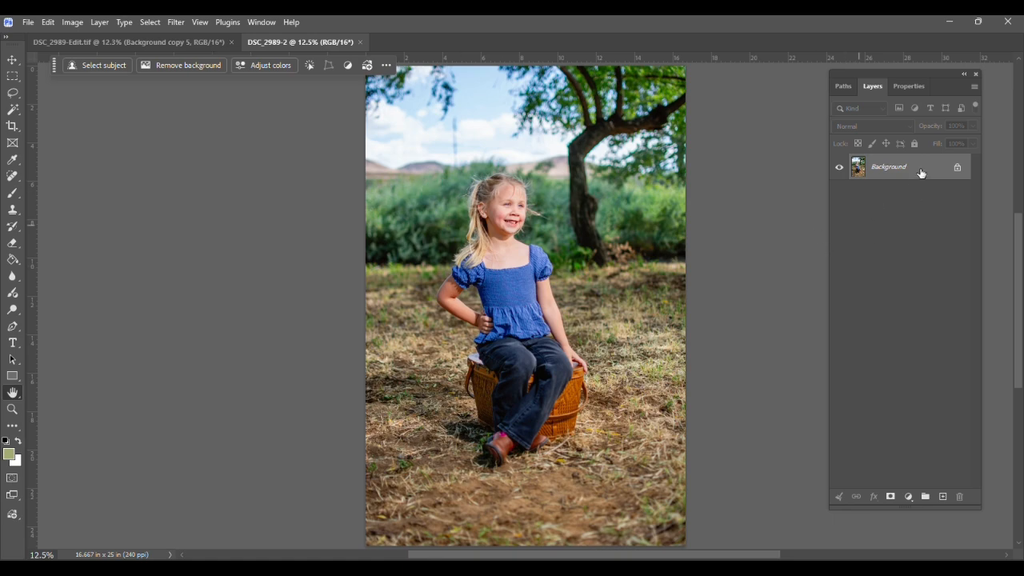
Duplicate the Background layer twice and hide the two layers beneath the topmost copy.
left_click_drag(920, 173, 946, 496)
left_click(838, 195)
left_click_drag(907, 173, 943, 495)
left_click(839, 193)
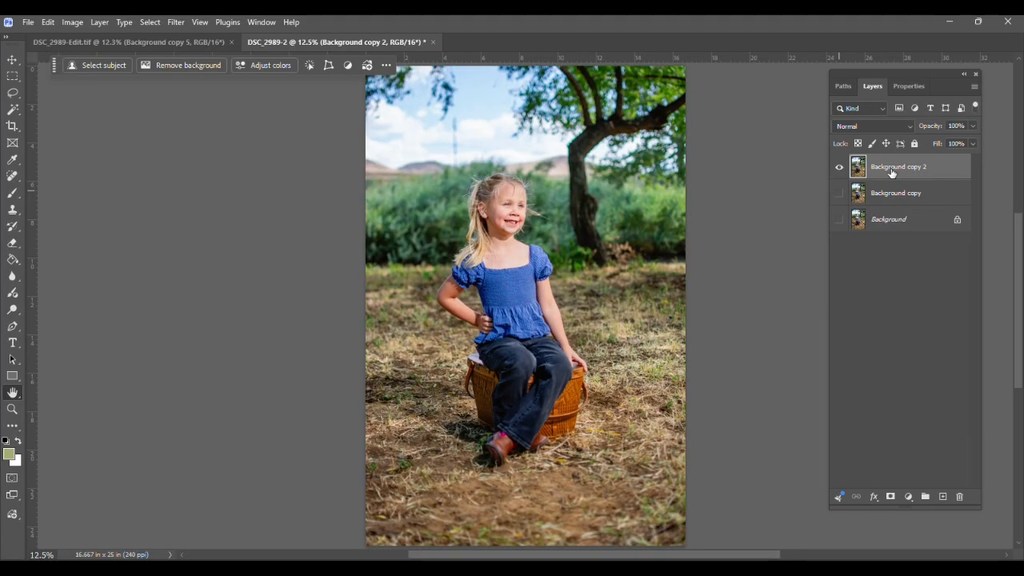
Select the subject on Background copy 2 and turn the selection into a layer mask.
left_click(90, 64)
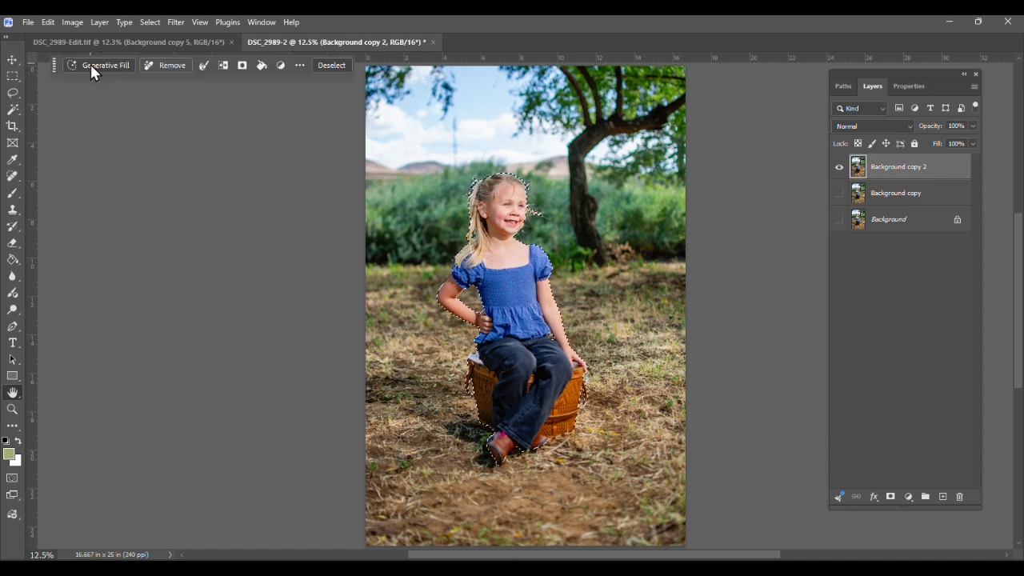
left_click(891, 496)
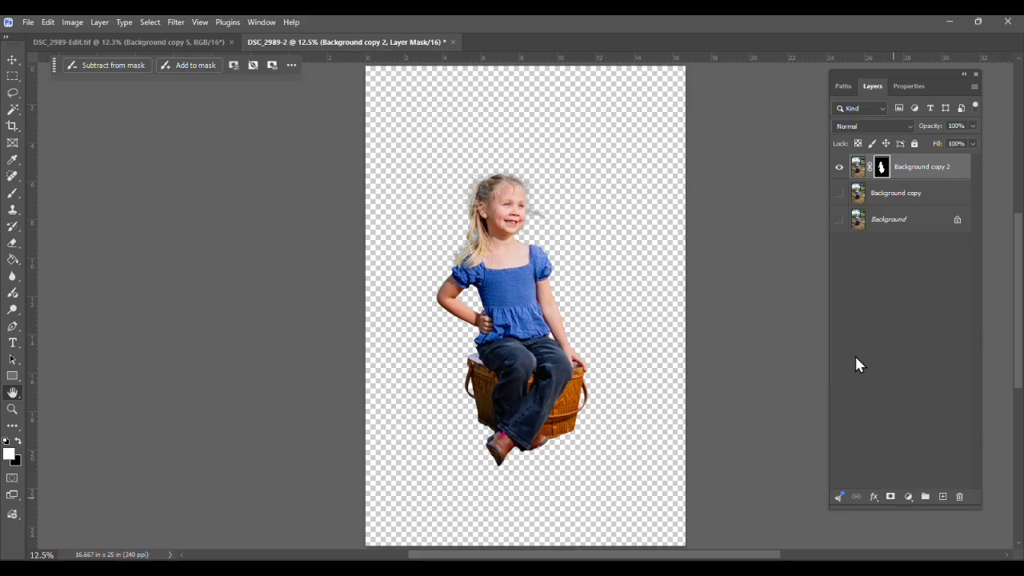
Show only the Background copy layer and lasso loosely around the girl's head and hair.
left_click(838, 173)
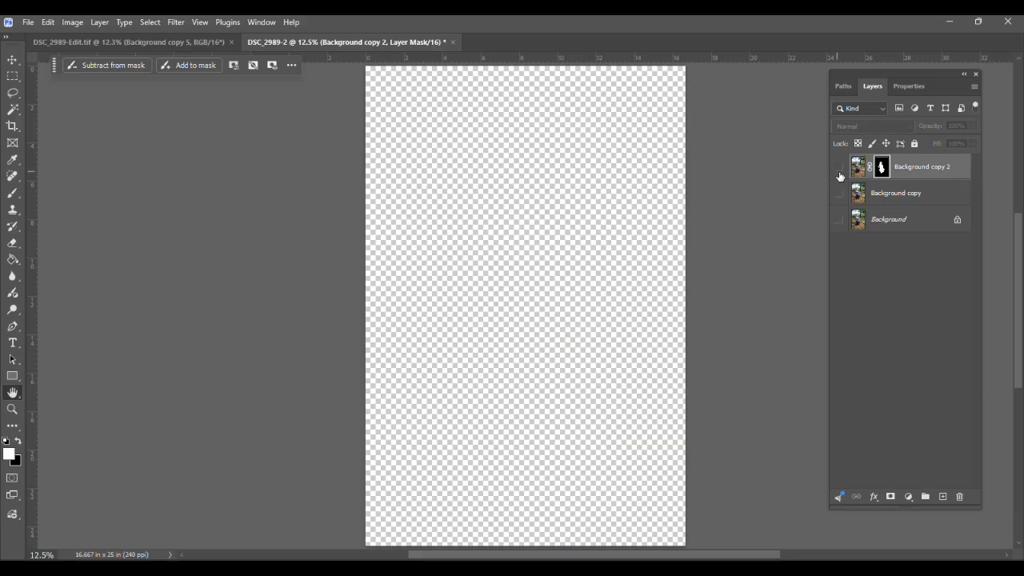
left_click(839, 195)
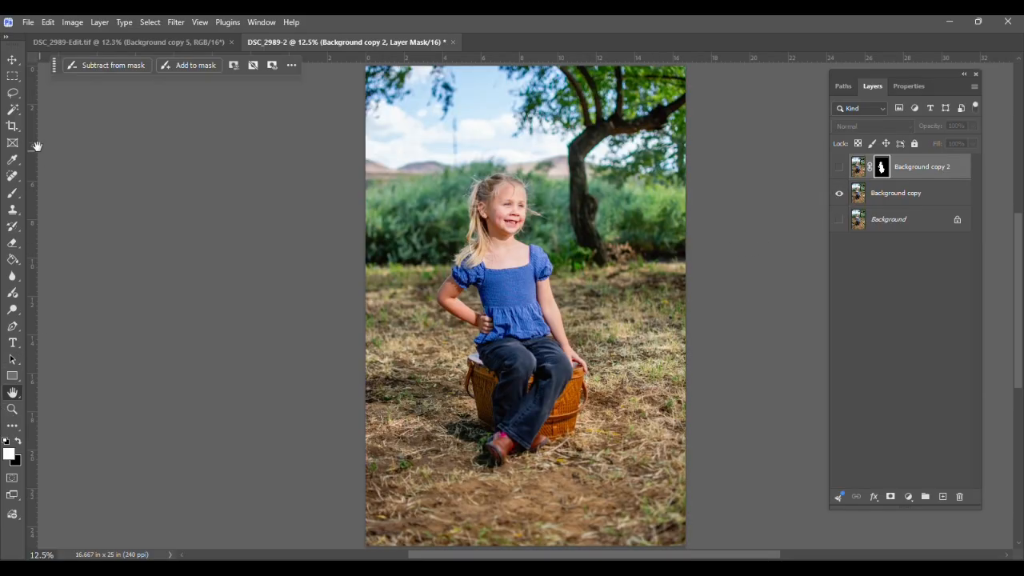
key("l")
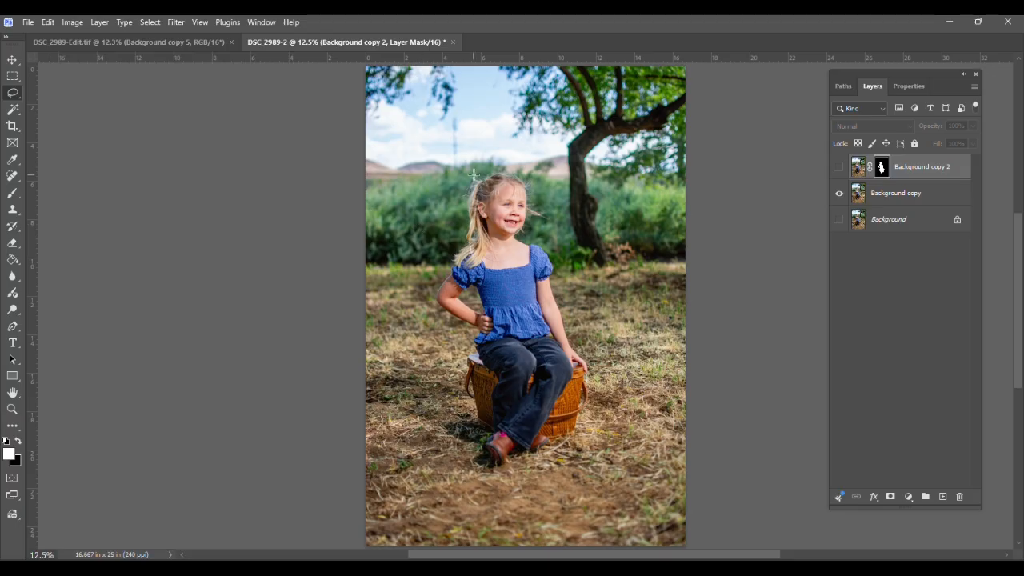
mouse_move(463, 199)
left_mouse_down()
mouse_move(454, 261)
mouse_move(507, 272)
mouse_move(528, 252)
mouse_move(529, 224)
mouse_move(544, 210)
mouse_move(529, 175)
mouse_move(488, 165)
mouse_move(458, 178)
left_mouse_up()
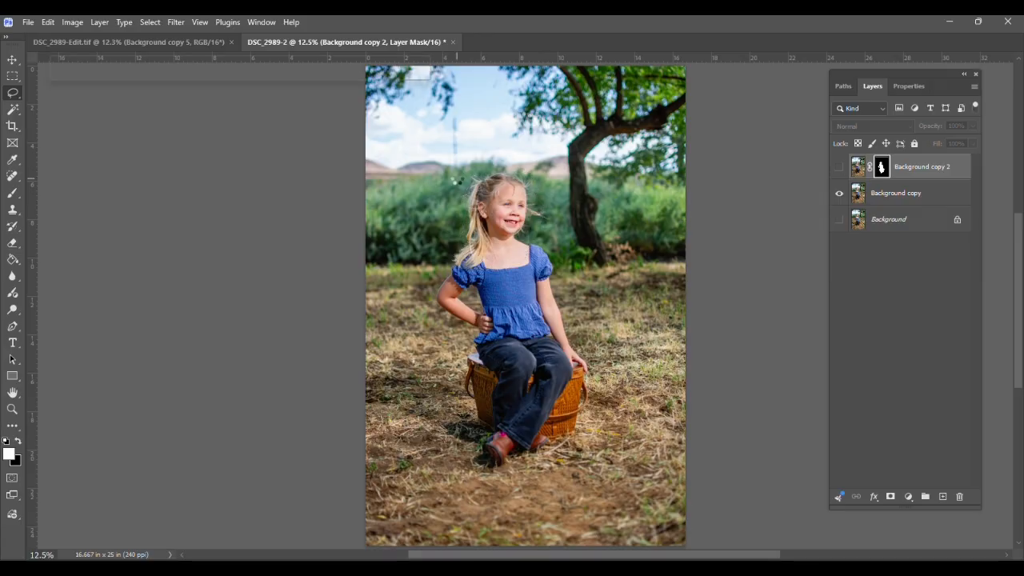
left_click(49, 23)
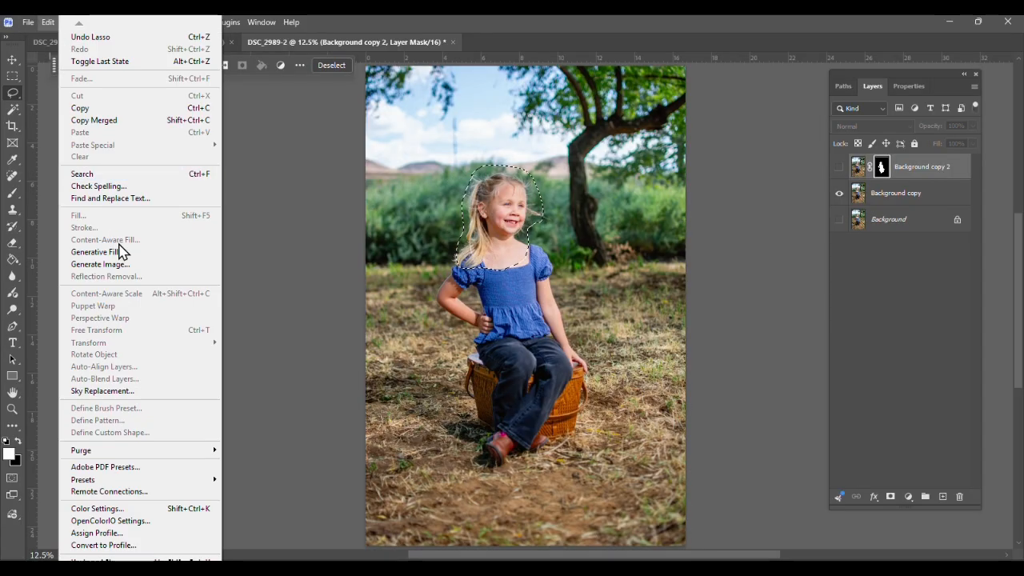
left_click(258, 235)
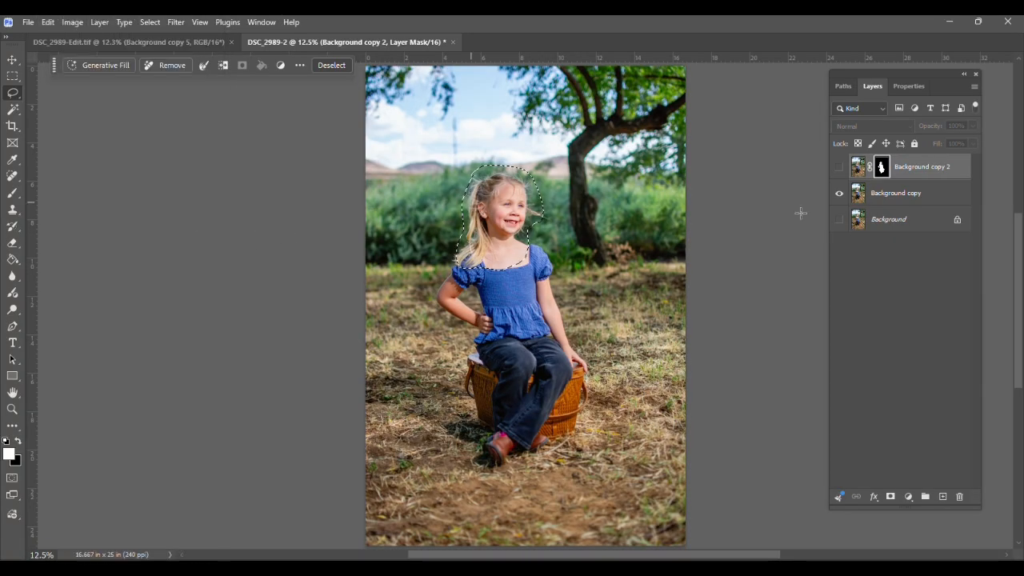
Remove the girl's head on Background copy with Content-Aware Fill using automatic sampling, and clear the selection.
left_click(923, 198)
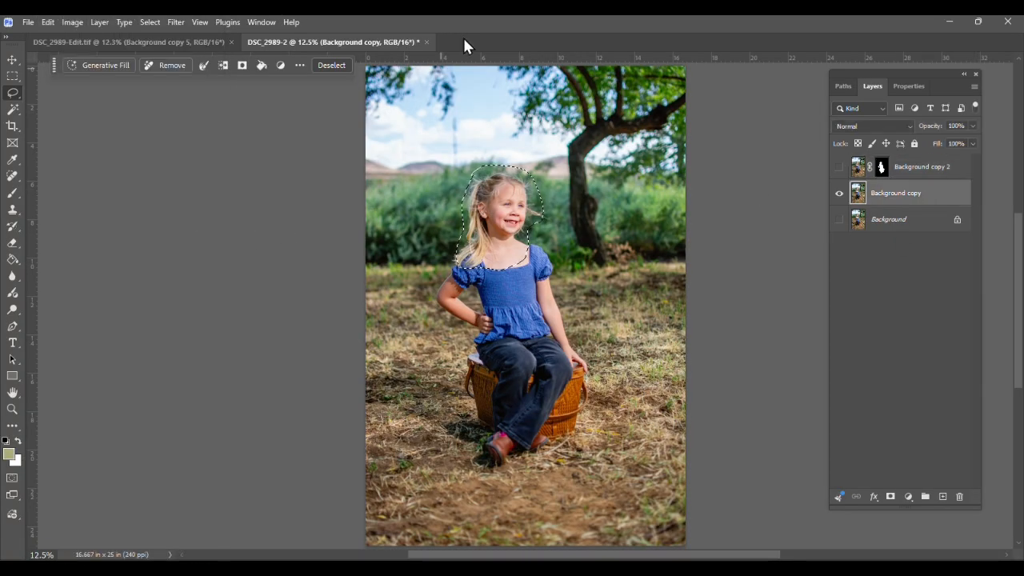
left_click(50, 24)
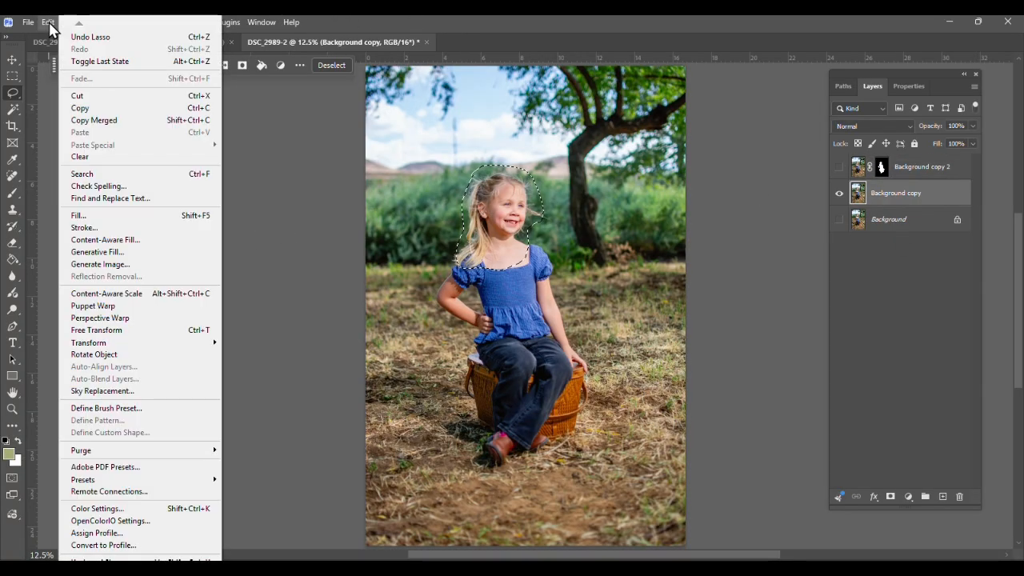
left_click(121, 242)
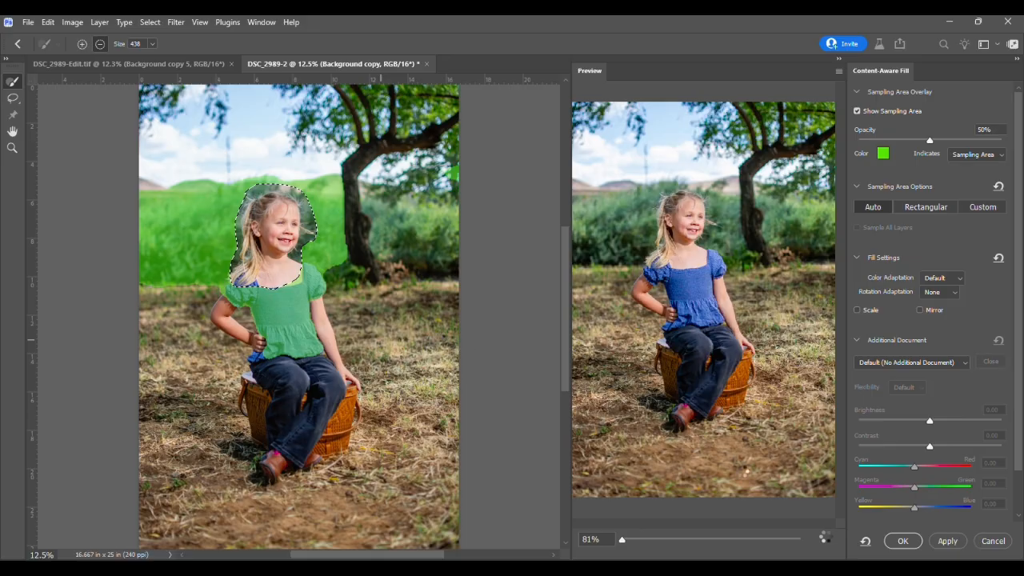
left_click(905, 543)
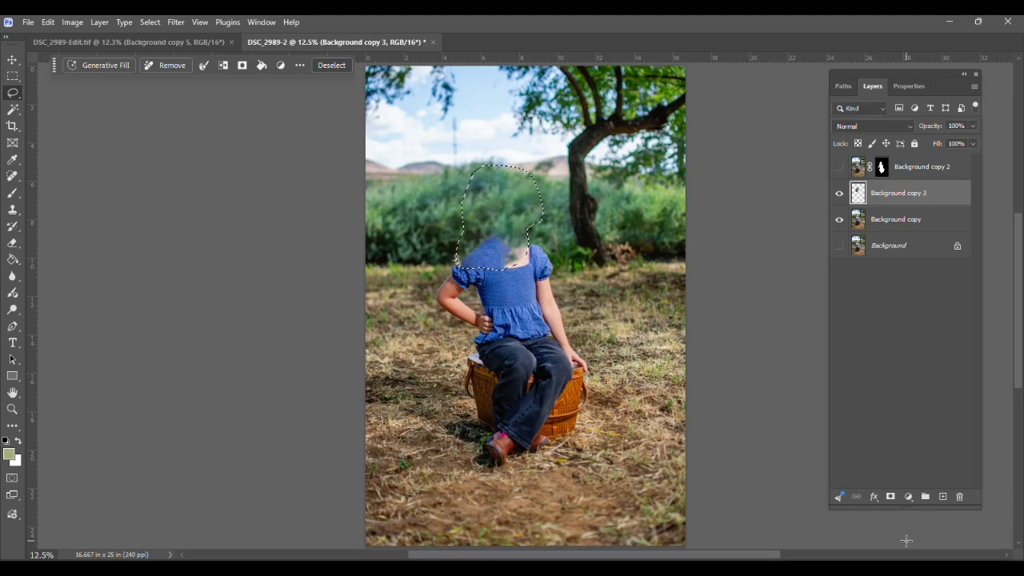
key("ctrl+d")
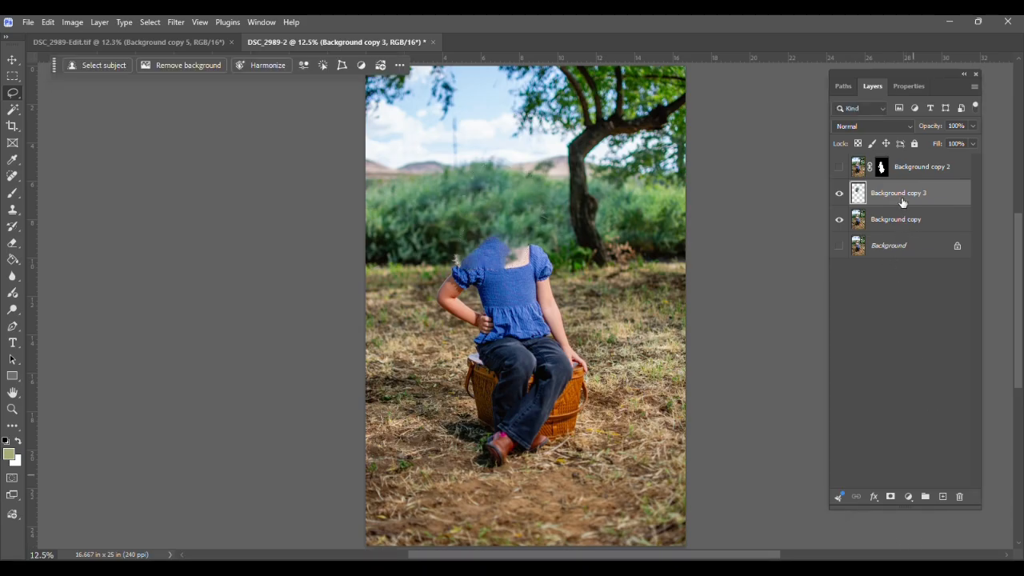
Duplicate the Background copy layer and merge the duplicate with the head-fill layer above it.
left_click_drag(903, 227, 943, 496)
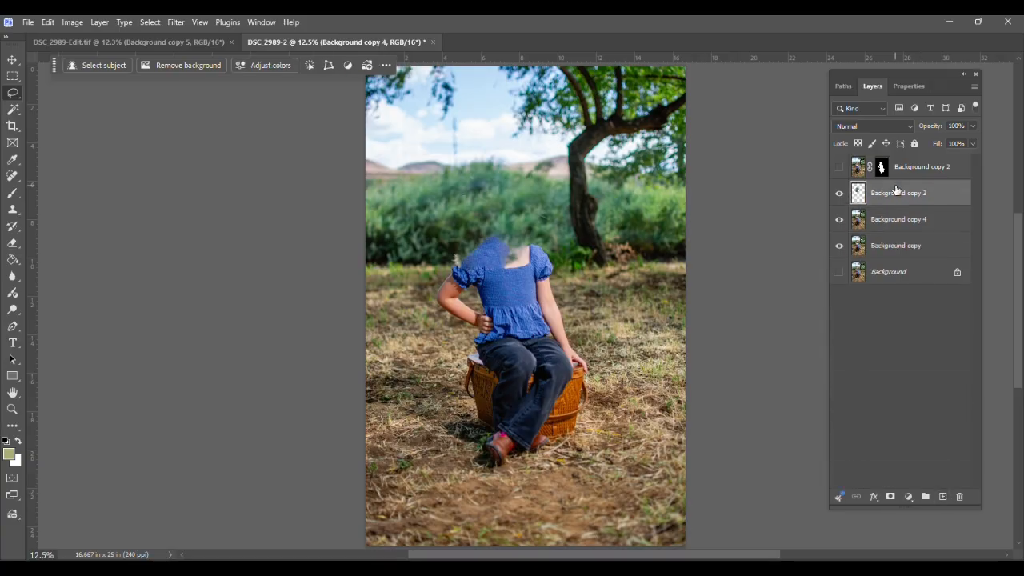
left_click(896, 227, "shift")
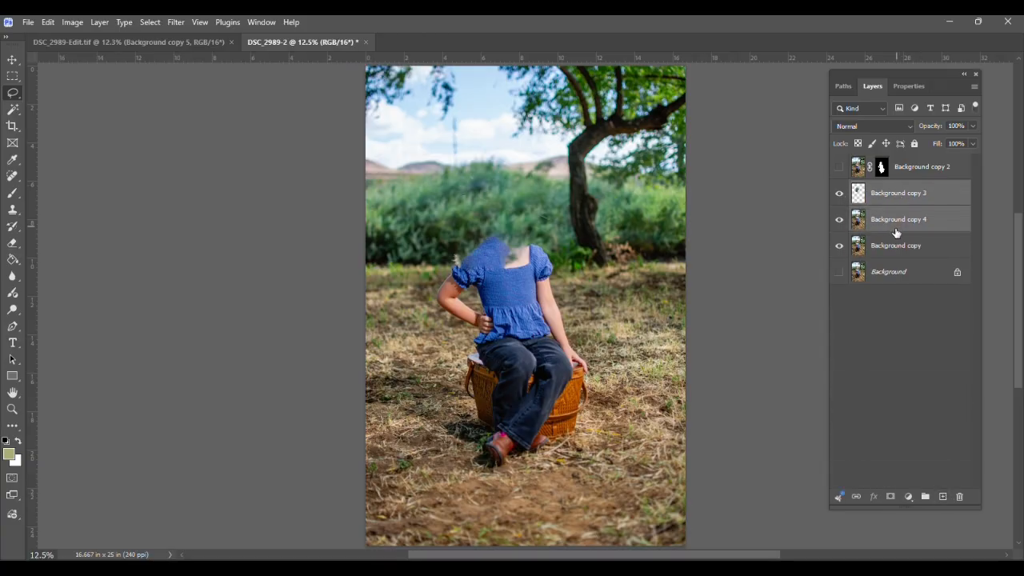
key("ctrl+e")
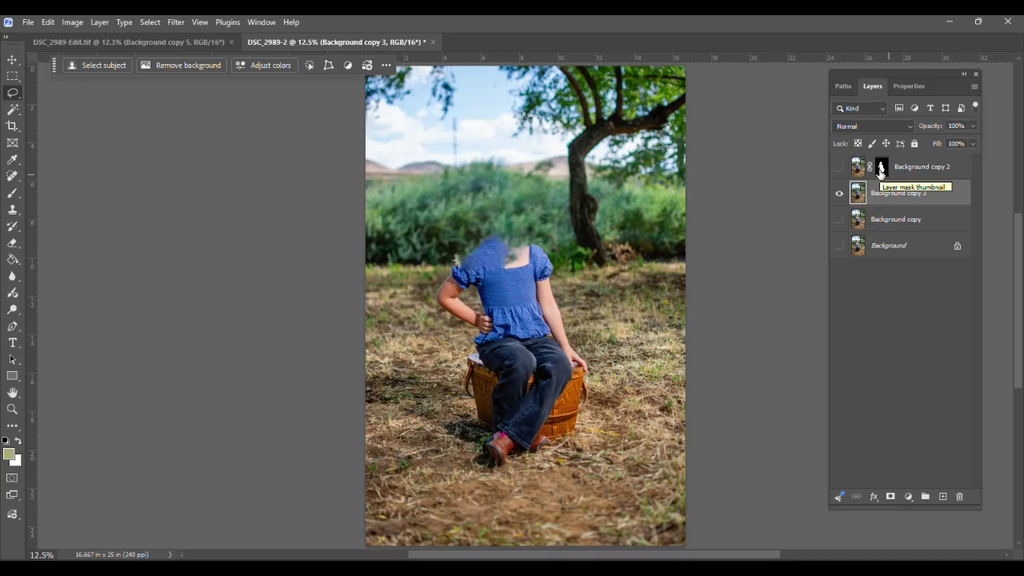
Load the layer mask of Background copy 2 as a selection and invert it to select the surroundings.
left_click_drag(880, 172, 883, 177)
left_click(881, 172, "ctrl")
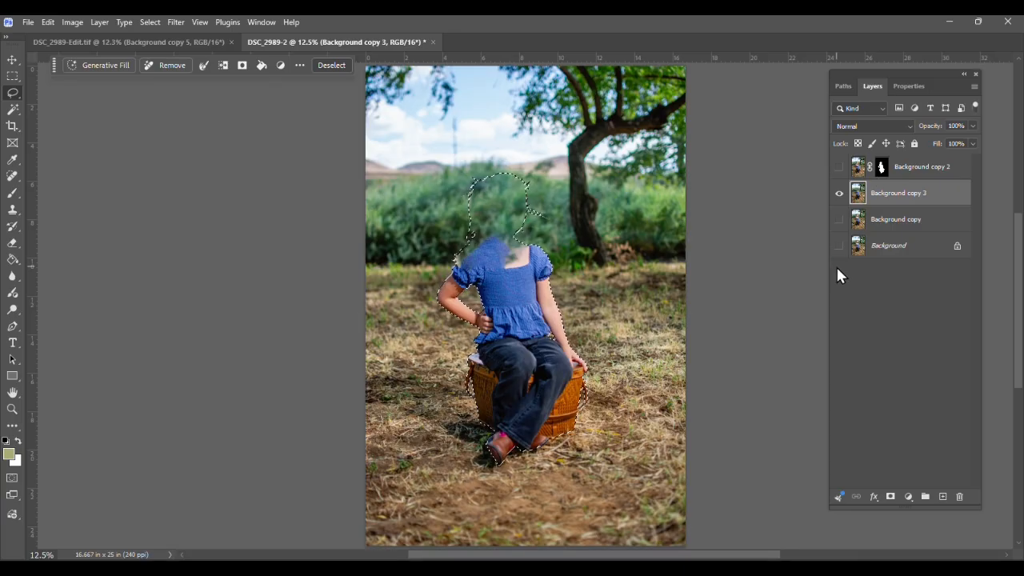
key("ctrl+shift+i")
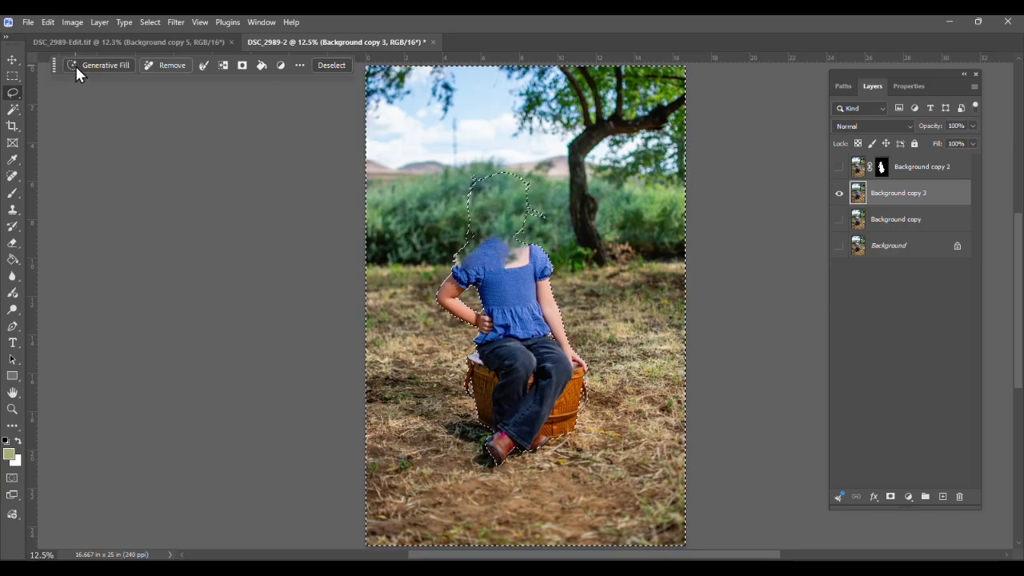
Start a Generative Fill on the selected surroundings and review the partner models, keeping GPT Image 1.5.
left_click(106, 68)
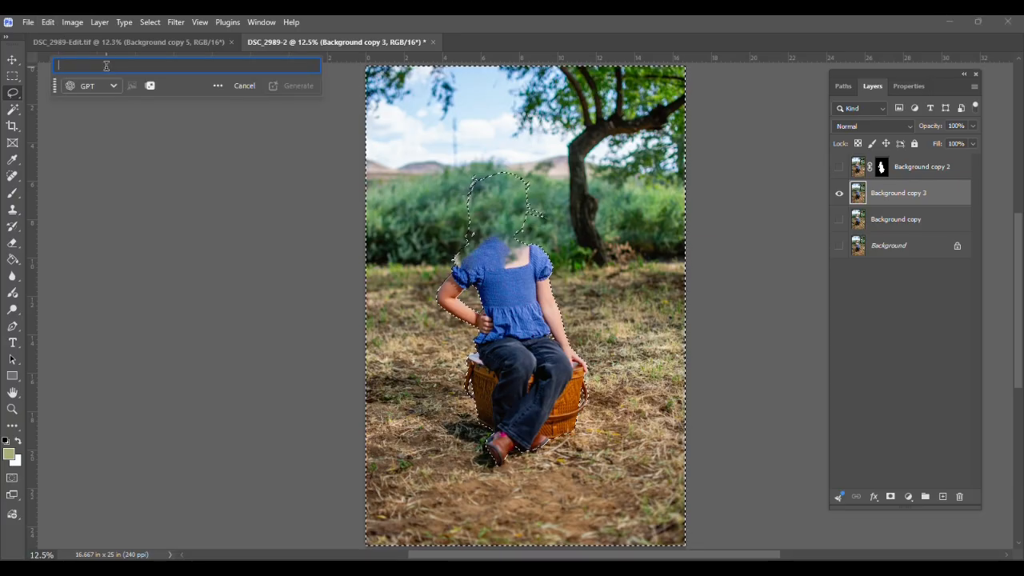
left_click(107, 87)
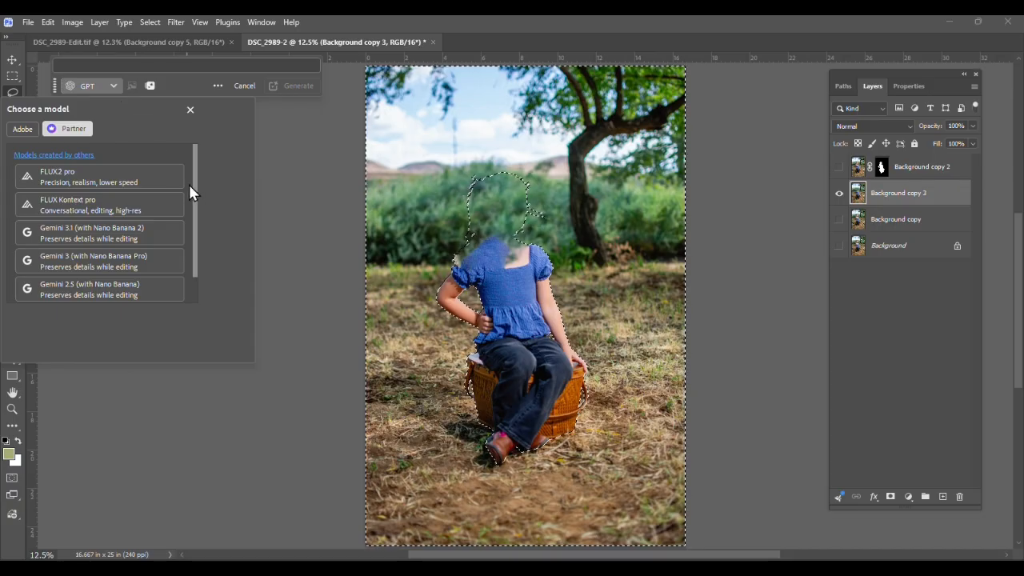
left_click_drag(194, 200, 197, 254)
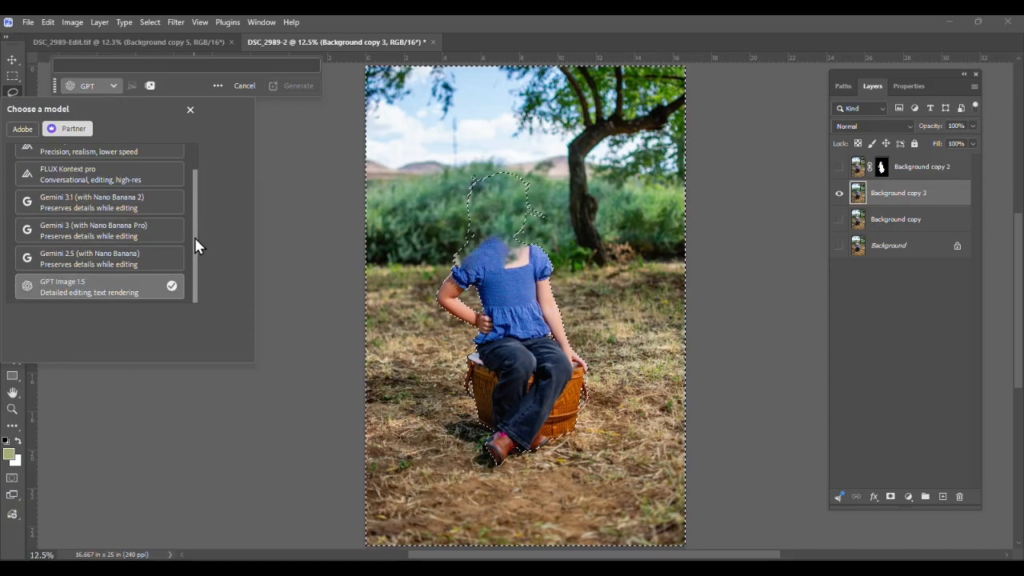
scroll(194, 237, "up", 3)
key("ctrl+d")
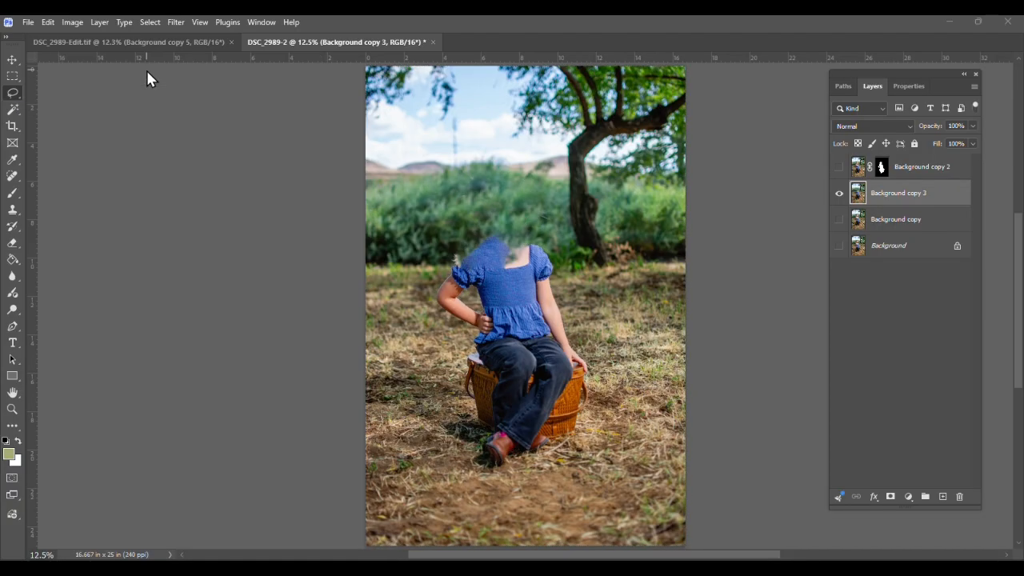
Enter the Generative Fill prompt "add beautiful red rose bushes and roses around subject.".
type("a")
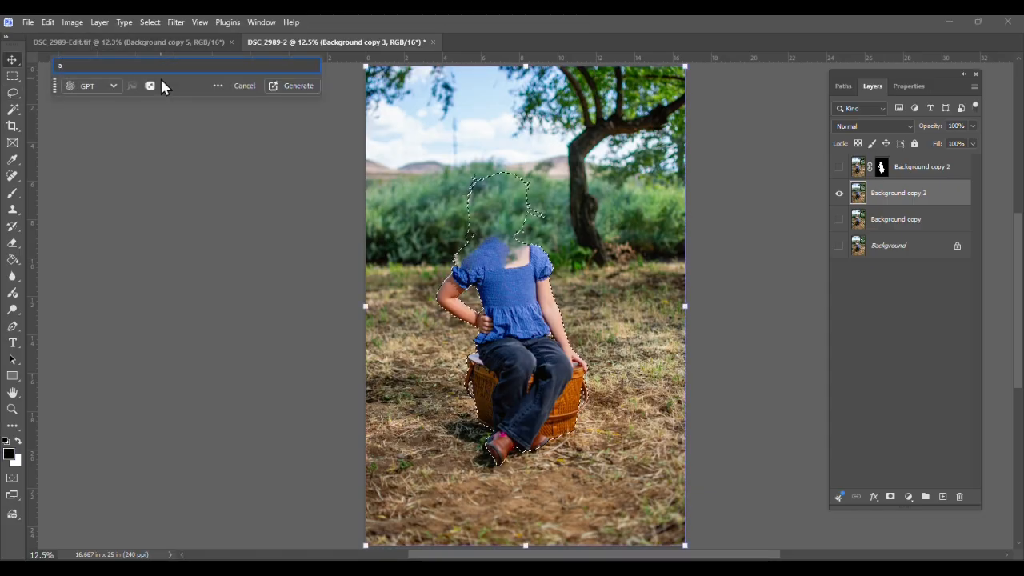
type("dd")
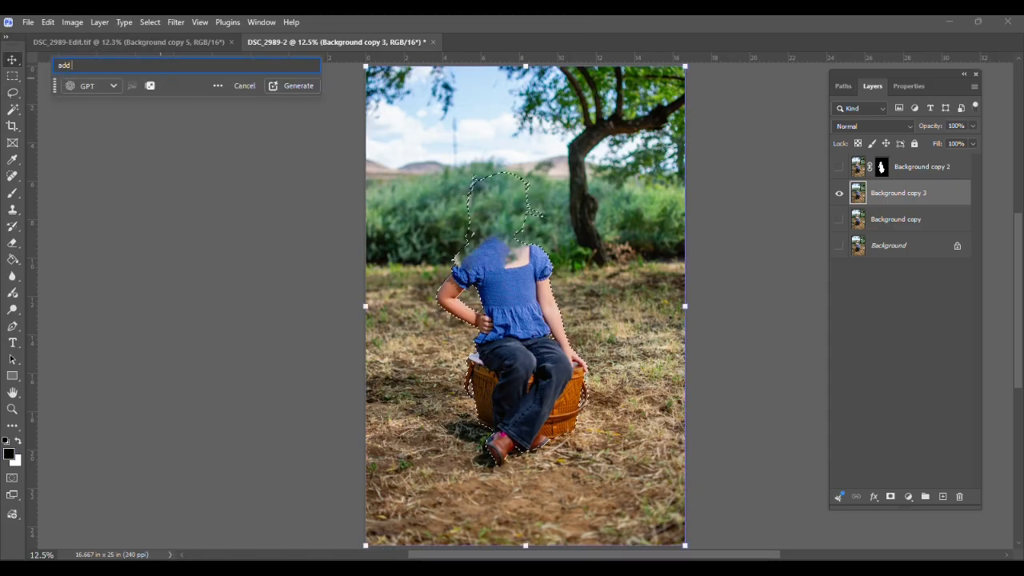
type(" beautiful red")
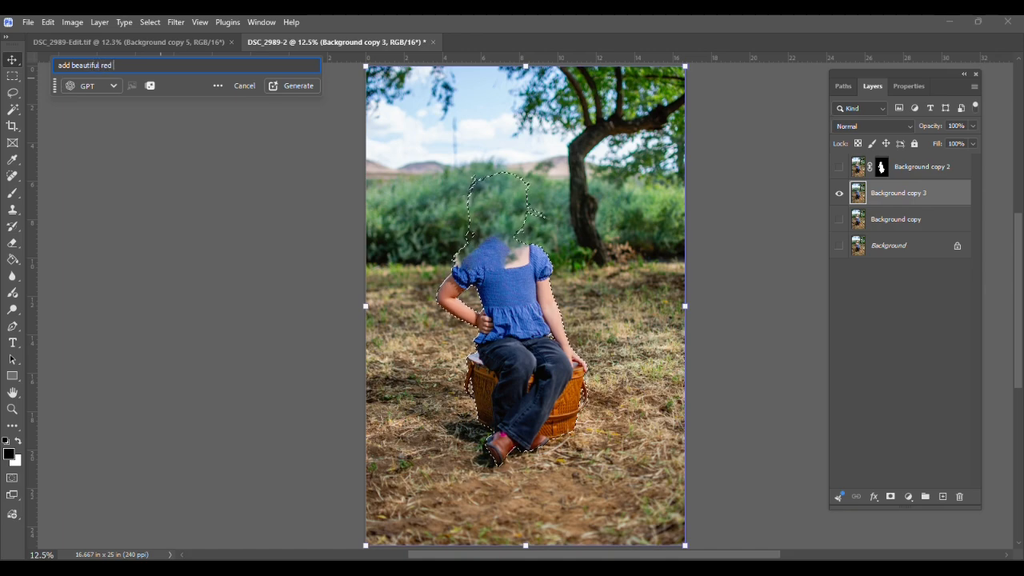
type("rose bushes an")
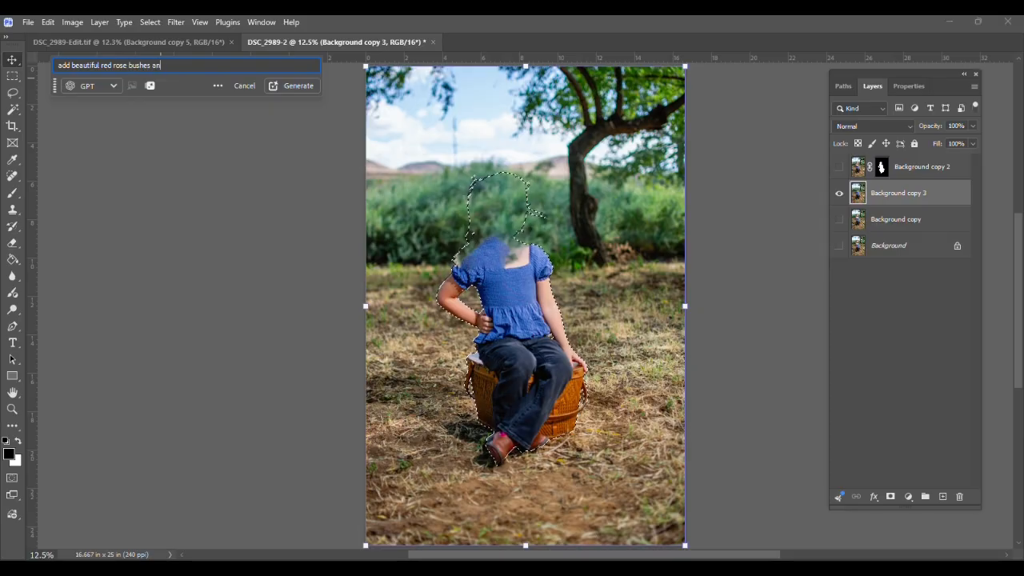
type("d roses around subject.")
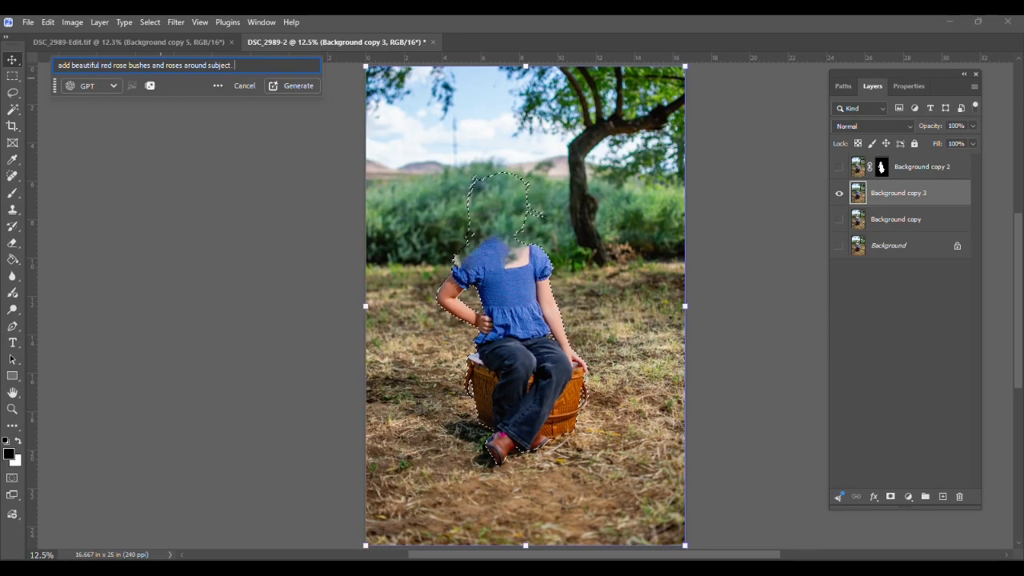
Append "have a wagon wheel leaning against tree. have a few hay bails stacked with a cowgirl hat resting on the hay bails" to the prompt and generate.
type("wagon wheel leaning")
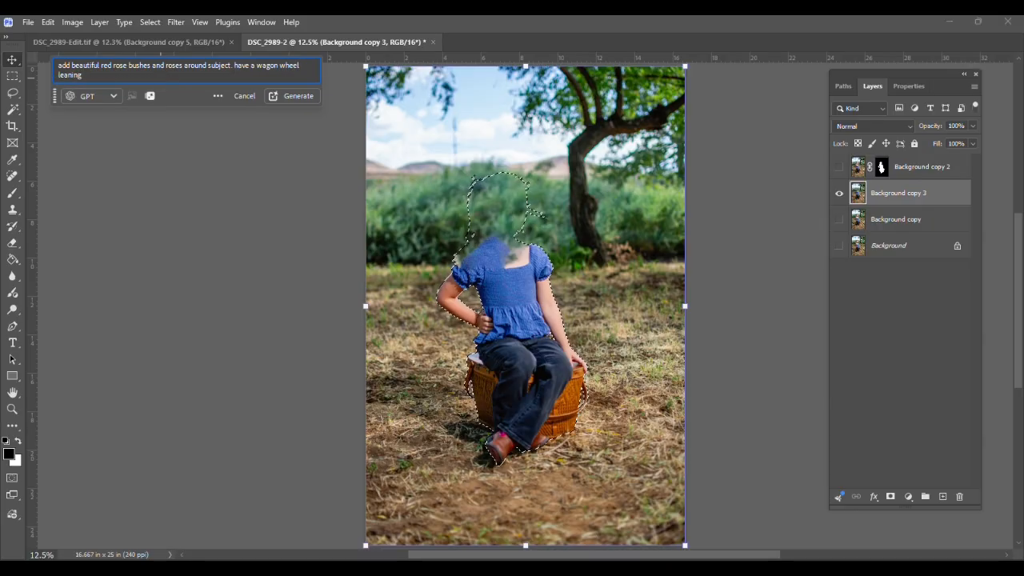
type(" against tree. have a few hay bails stacked with a cowgirl hat resting")
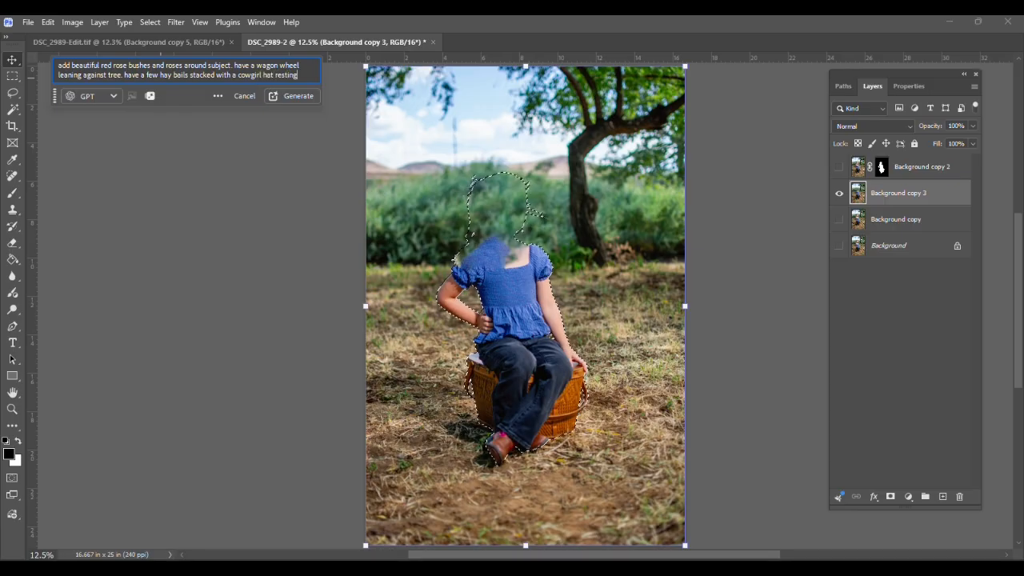
type("he hay bails")
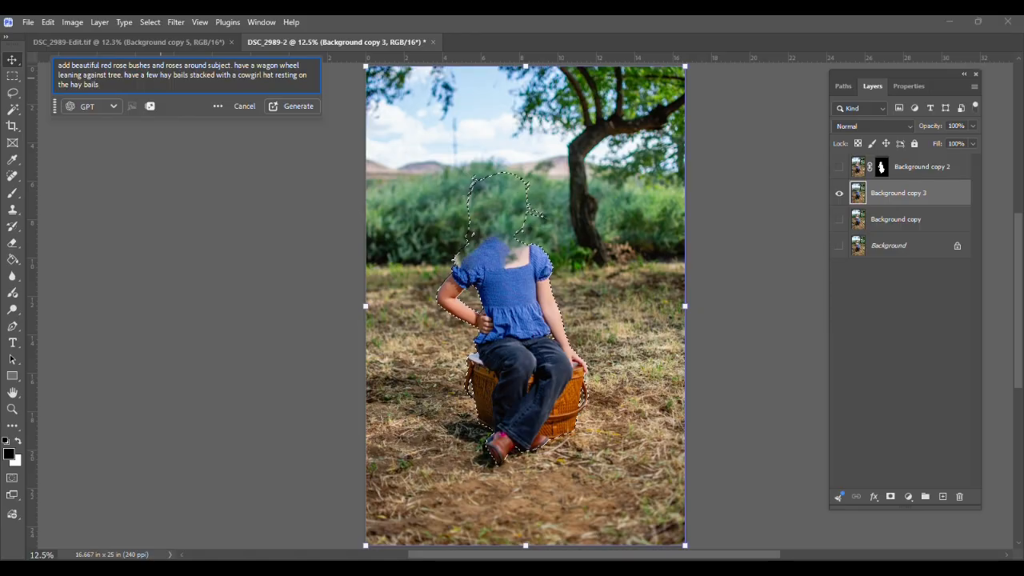
left_click(293, 109)
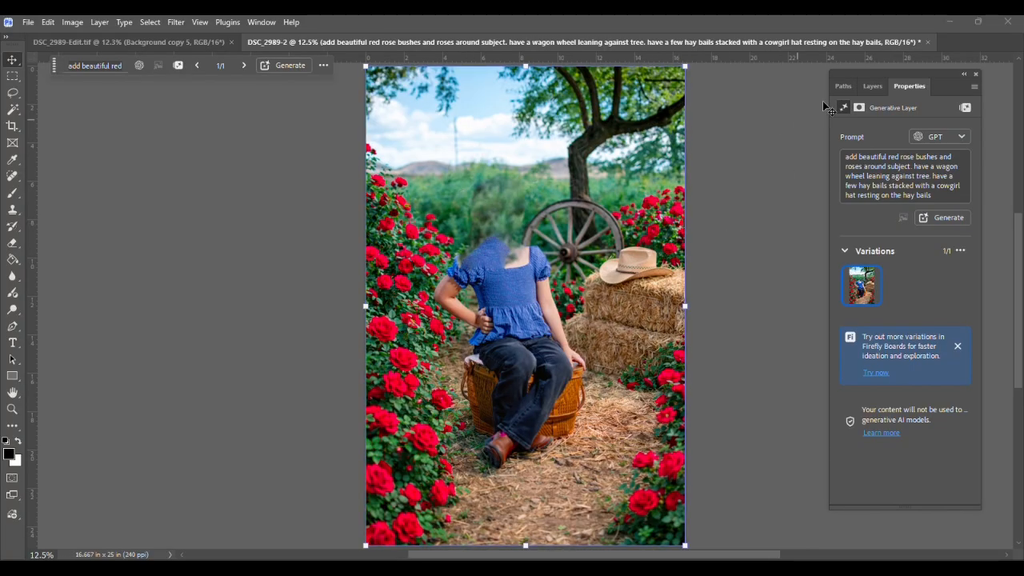
Compare the generated rose scene with the original photo by toggling the generative layer, using Background copy beneath it instead of Background copy 3.
left_click(873, 86)
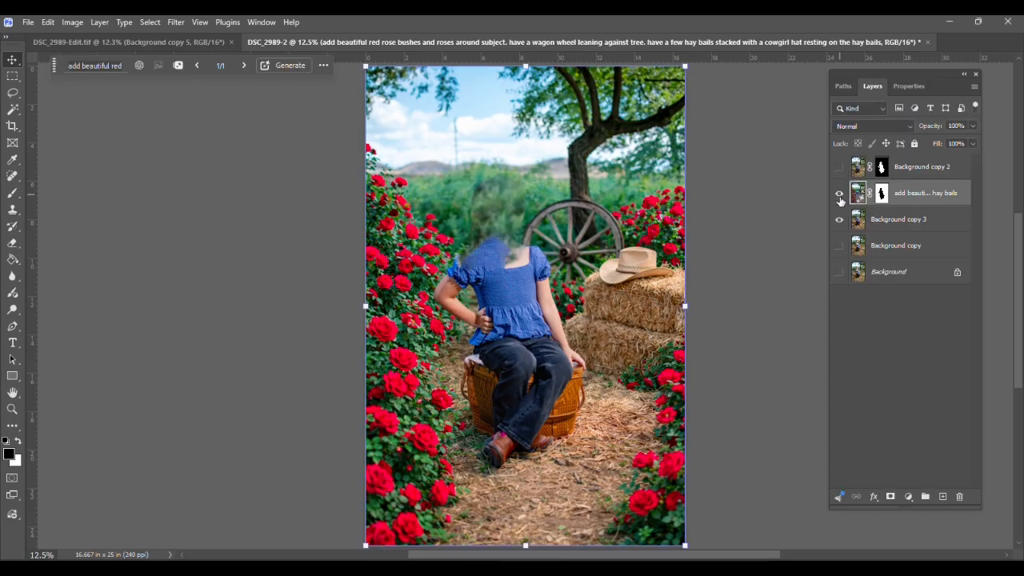
left_click(839, 195)
left_click(839, 195)
left_click(839, 219)
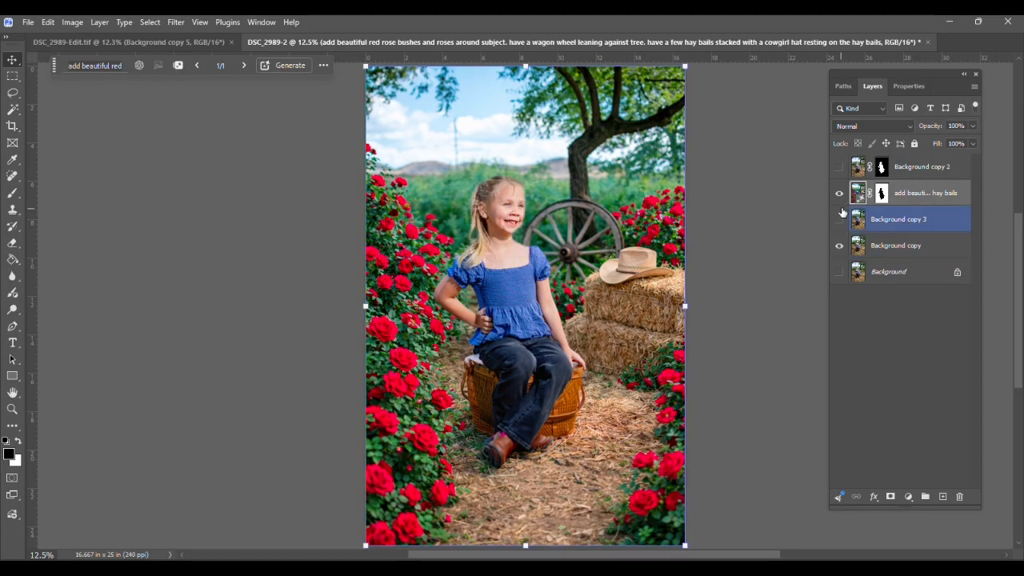
left_click(839, 195)
left_click(839, 195)
left_click(839, 196)
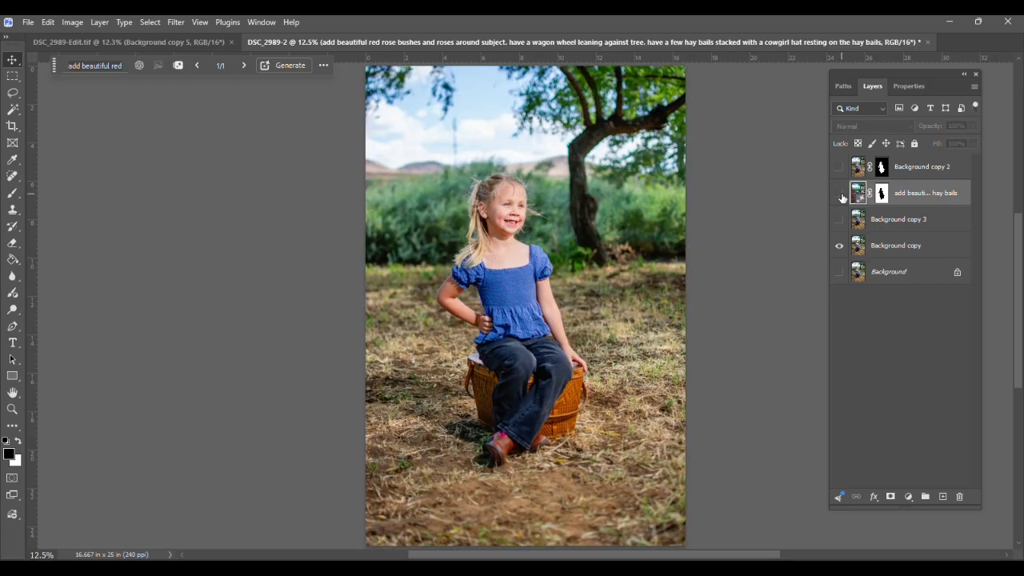
left_click(839, 196)
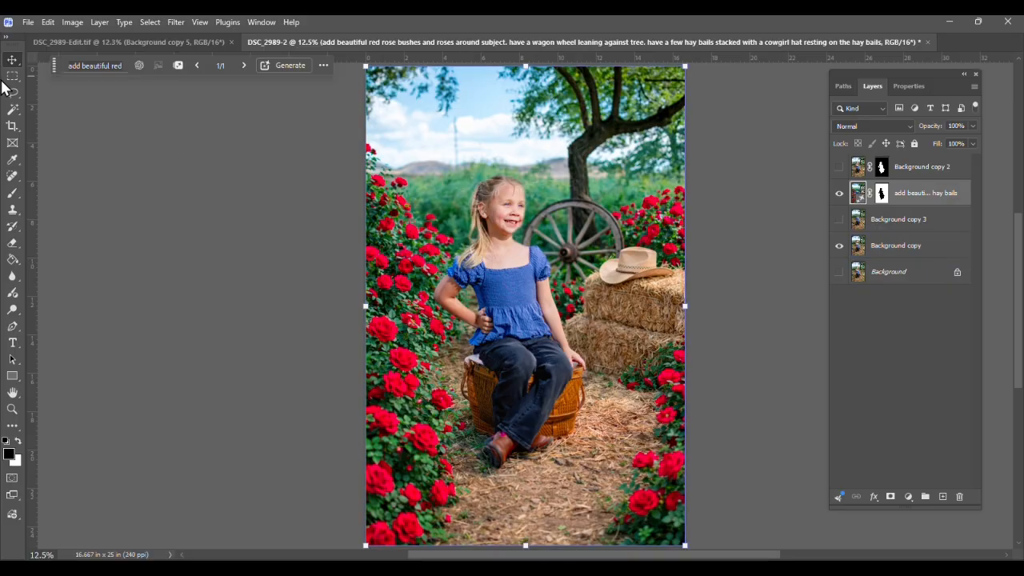
Duplicate the generated rose-scene layer, disable the duplicate's mask, and hide the three Background copy layers.
left_click(14, 408)
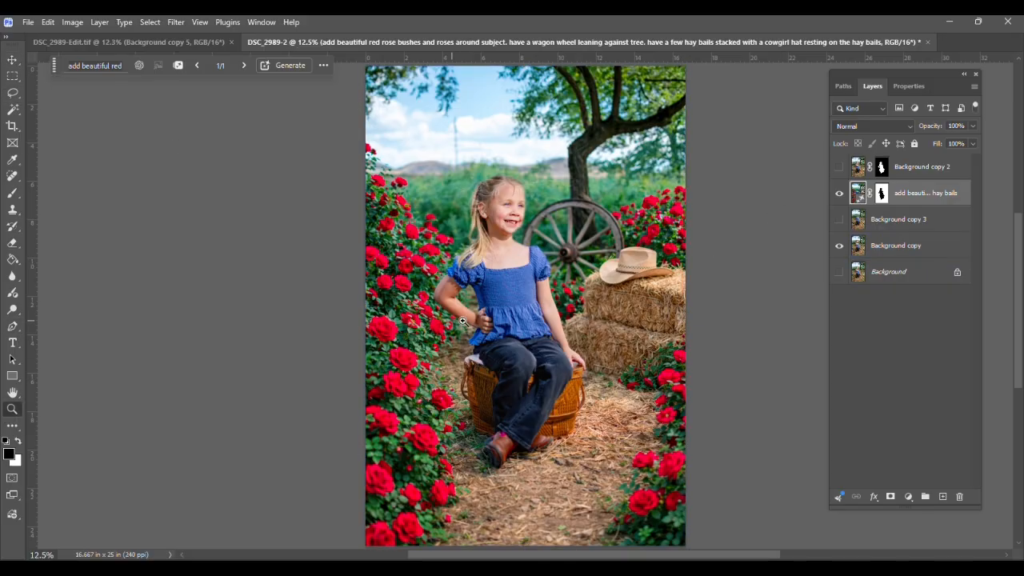
left_click_drag(408, 171, 430, 364)
left_click_drag(502, 390, 423, 183)
mouse_move(454, 355)
left_mouse_down()
mouse_move(489, 395)
mouse_move(440, 356)
left_mouse_up()
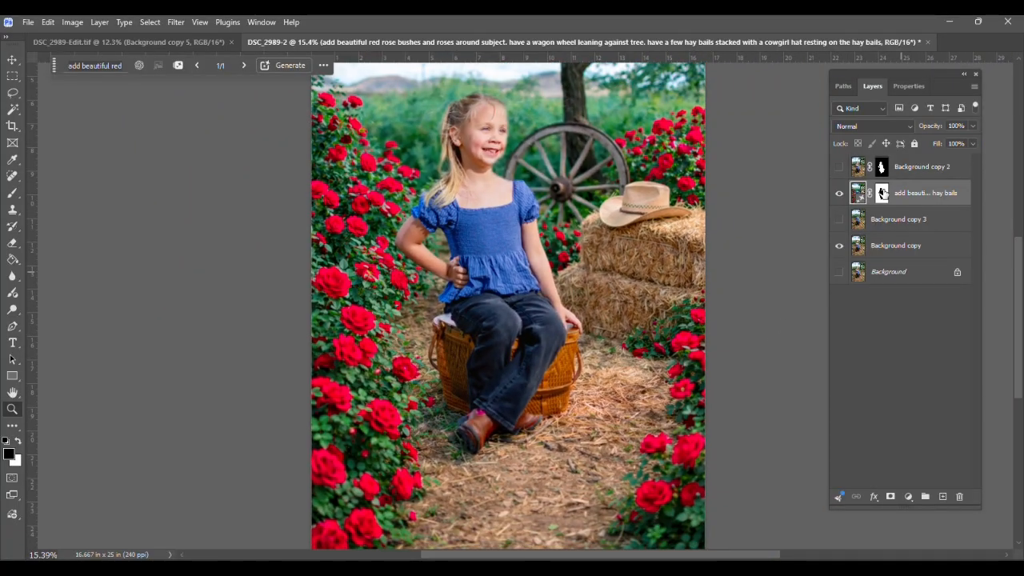
left_click(839, 219)
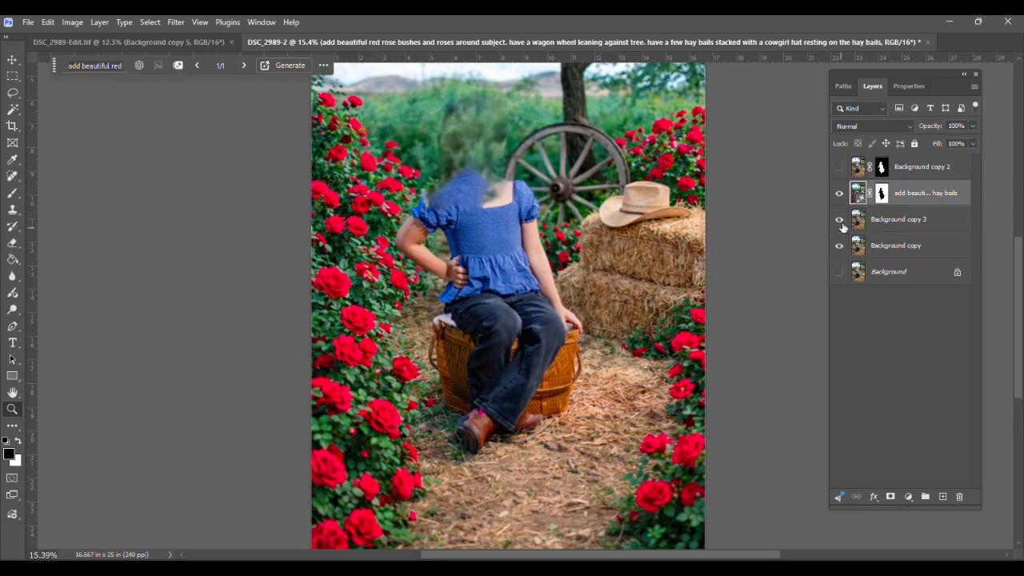
left_click(839, 167)
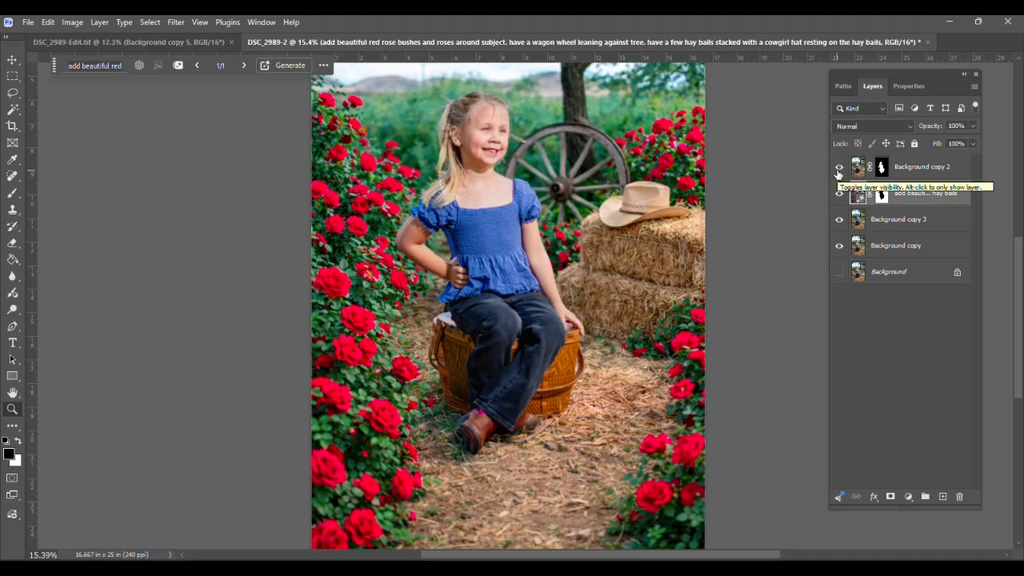
left_click(838, 167)
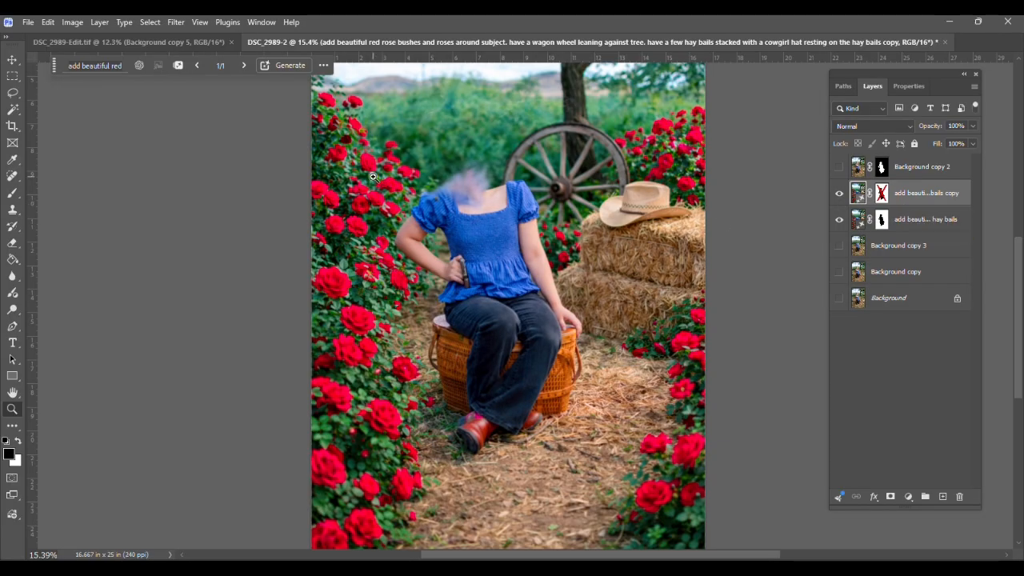
Try to fill a lasso selection around the headless figure and basket on the duplicated generative layer.
left_click(13, 92)
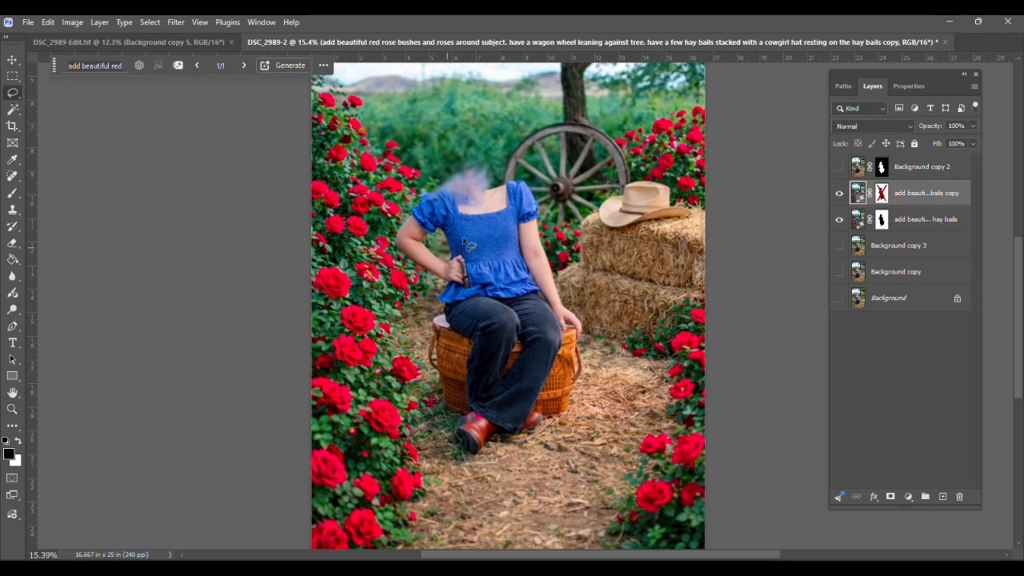
mouse_move(433, 179)
left_mouse_down()
mouse_move(393, 242)
mouse_move(440, 304)
mouse_move(423, 352)
mouse_move(448, 438)
mouse_move(483, 461)
mouse_move(516, 435)
mouse_move(543, 438)
mouse_move(578, 415)
mouse_move(592, 388)
mouse_move(589, 324)
mouse_move(553, 252)
mouse_move(537, 185)
mouse_move(478, 162)
mouse_move(429, 192)
left_mouse_up()
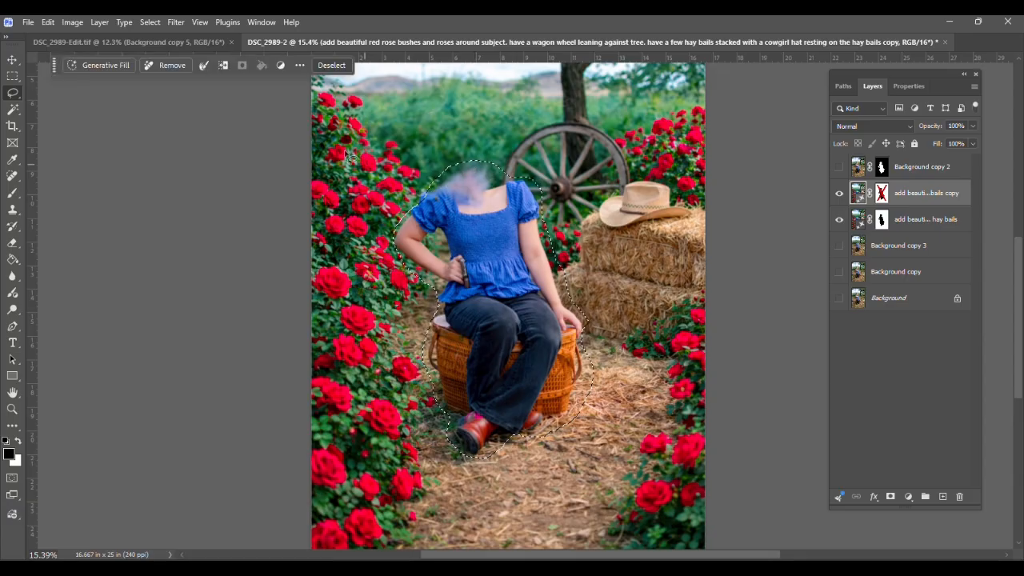
left_click(28, 22)
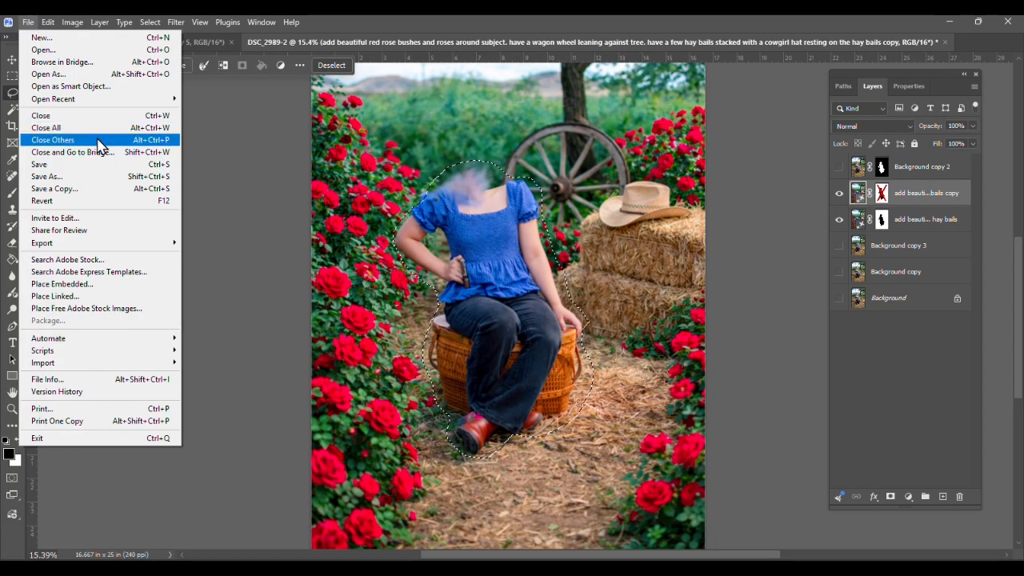
mouse_move(46, 23)
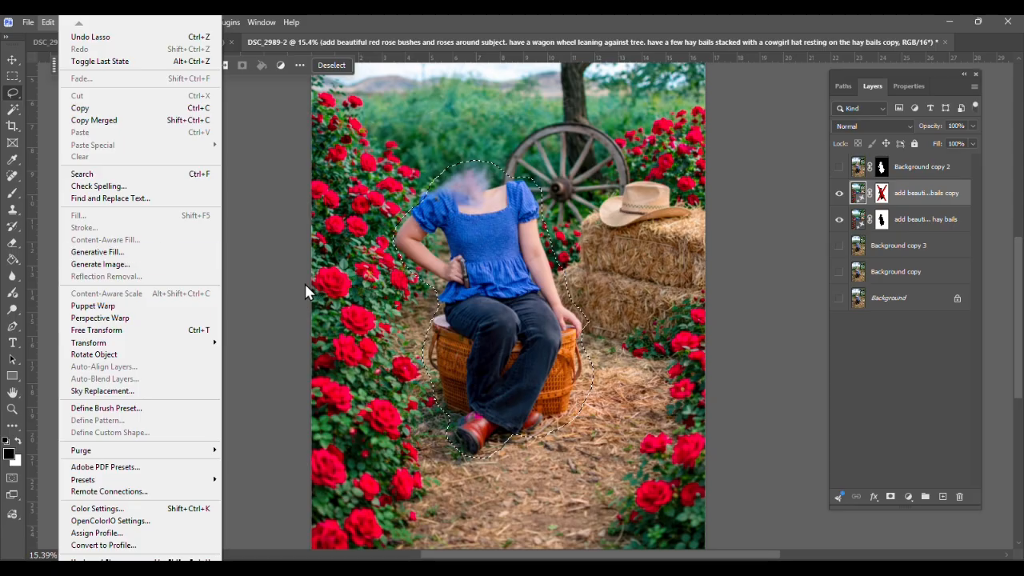
left_click(283, 275)
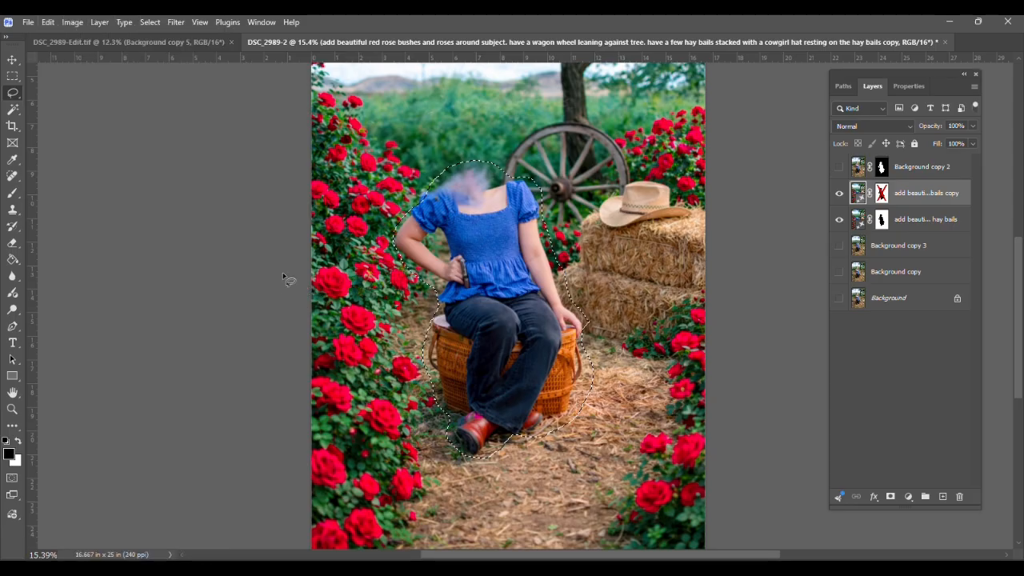
Rasterize the duplicated rose-scene generative layer.
right_click(910, 201)
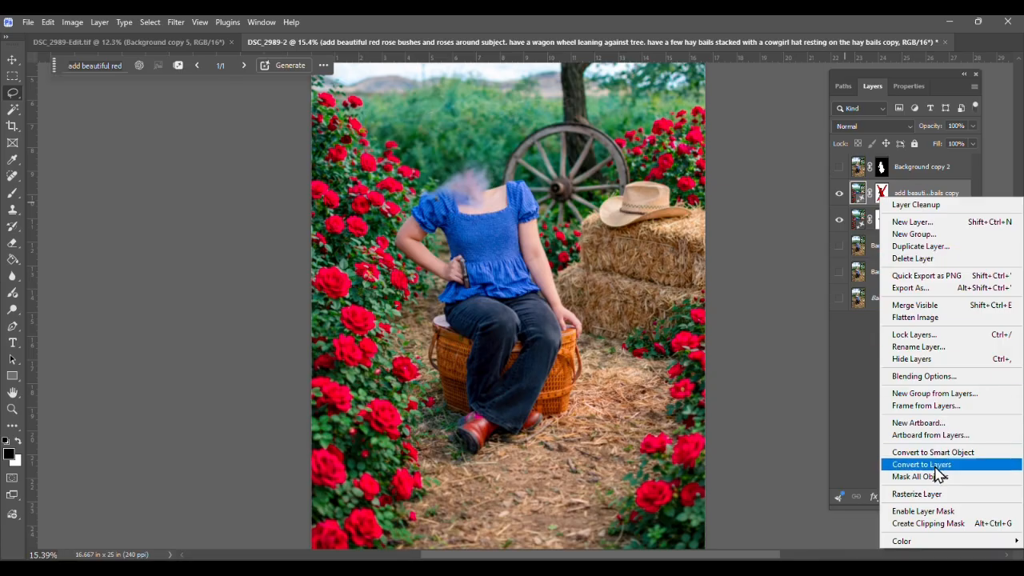
left_click(931, 493)
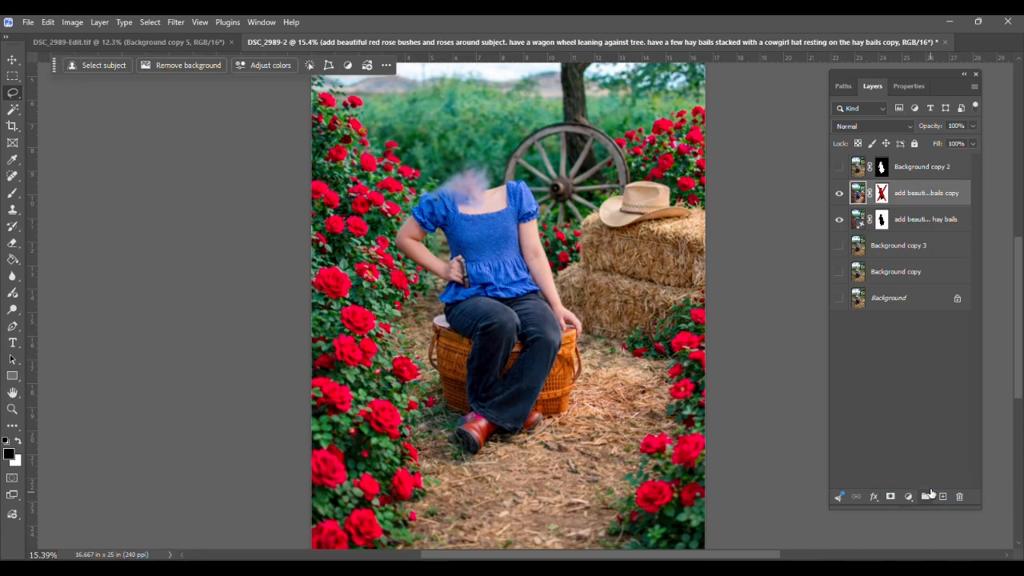
left_click(44, 23)
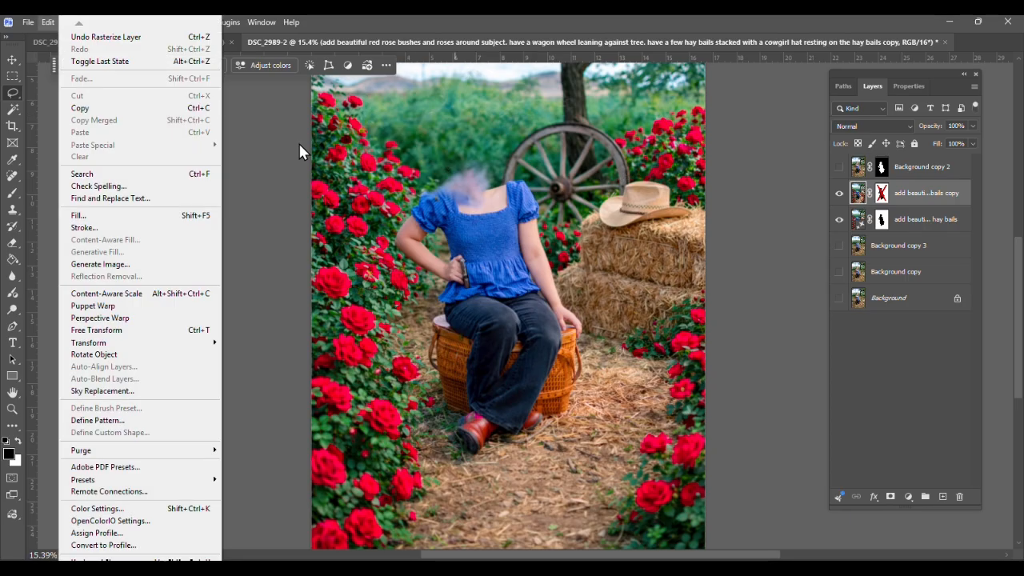
Lasso around the headless figure and basket on the rasterized duplicate and run Generative Fill on the area with Firefly and no prompt.
left_click(16, 96)
mouse_move(434, 178)
left_mouse_down()
mouse_move(390, 235)
mouse_move(422, 297)
mouse_move(419, 360)
mouse_move(436, 433)
mouse_move(446, 454)
mouse_move(469, 462)
mouse_move(572, 422)
mouse_move(584, 406)
mouse_move(589, 322)
mouse_move(526, 178)
mouse_move(483, 163)
mouse_move(436, 186)
left_mouse_up()
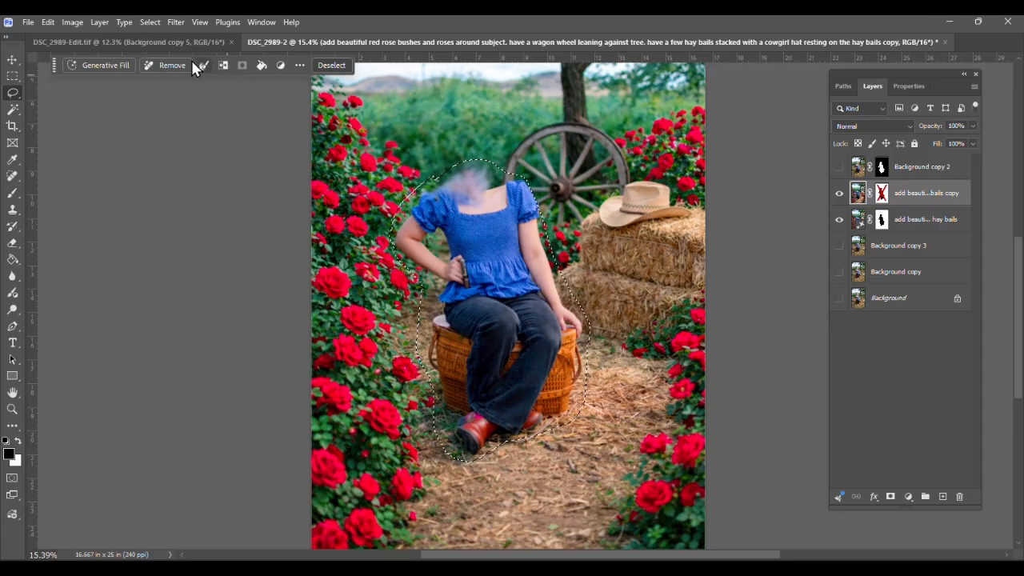
left_click(48, 22)
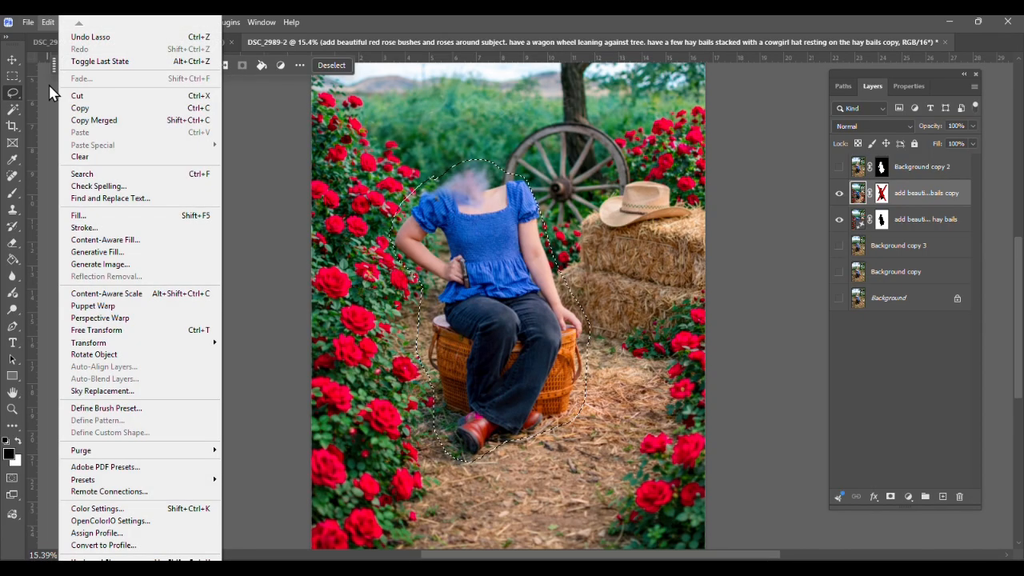
left_click(120, 245)
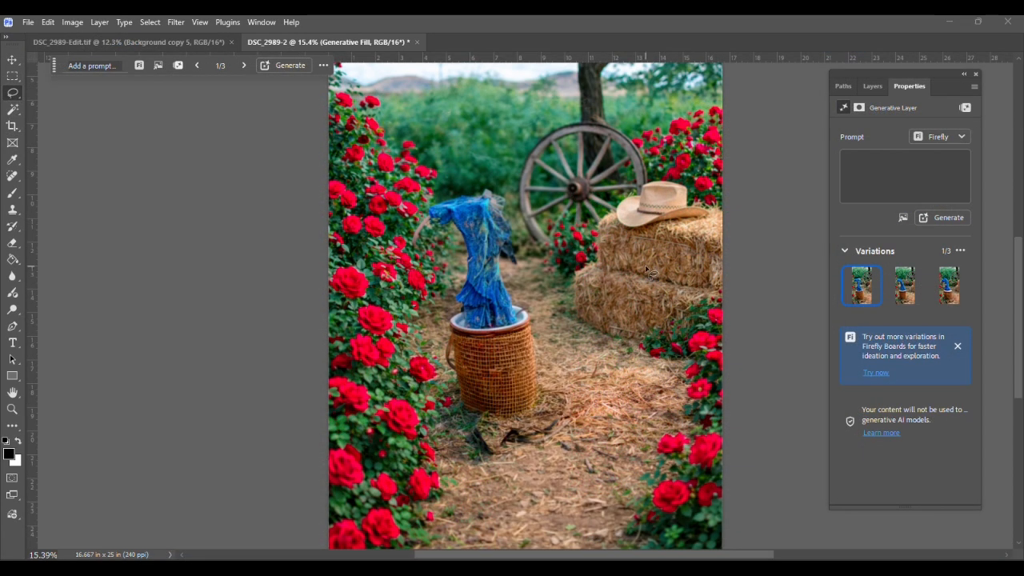
Review the three Generative Fill variations and choose the second one.
left_click(902, 293)
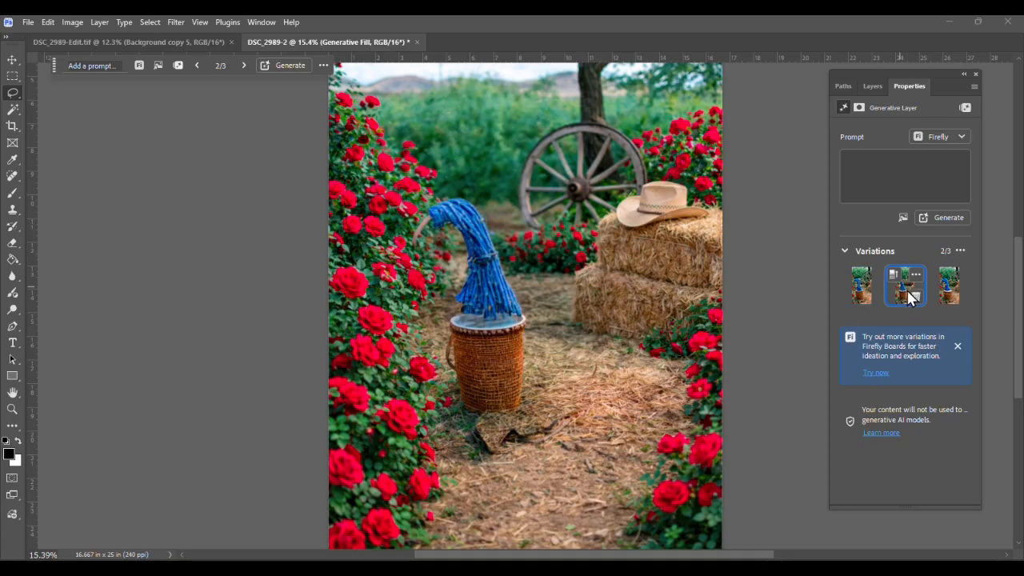
left_click(952, 291)
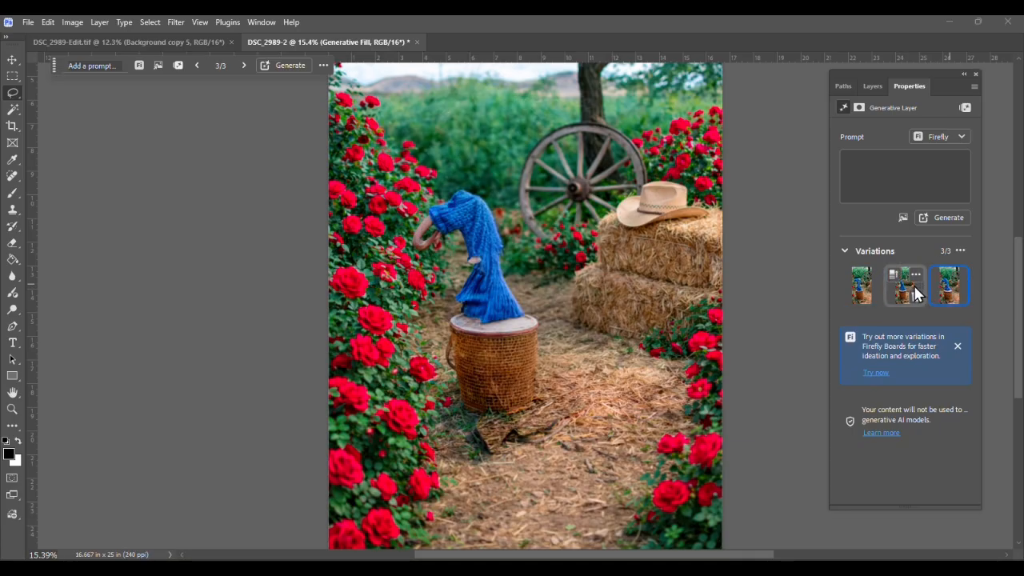
left_click(916, 294)
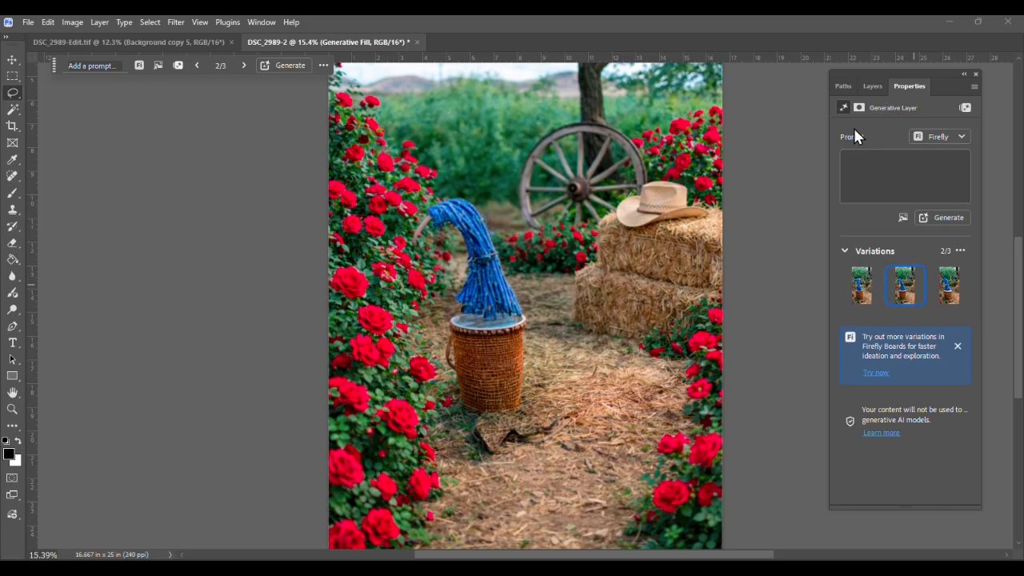
Show the masked Background copy 2 layer over the new fill, toggling it to compare the scene with and without the original girl.
left_click(871, 87)
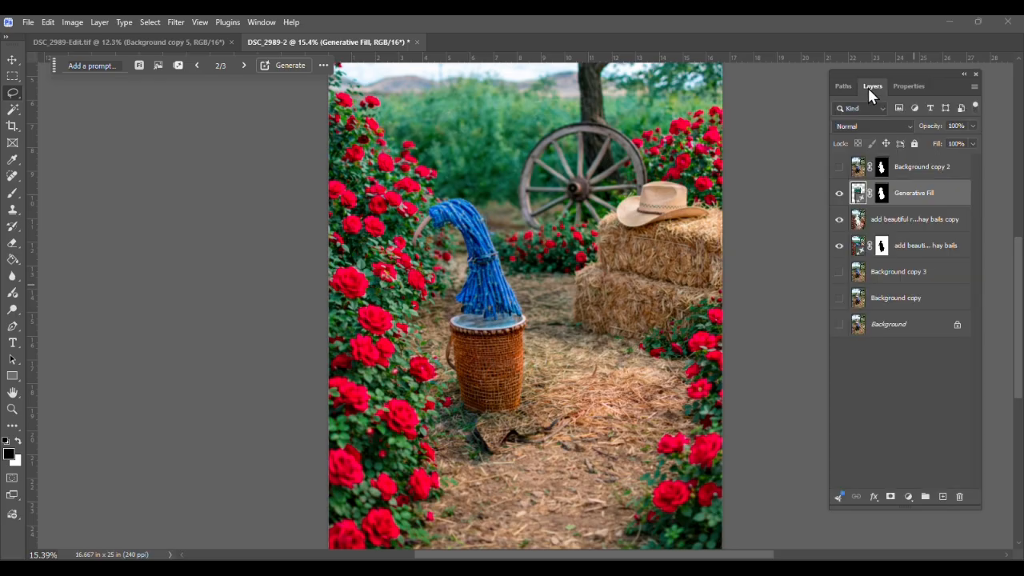
left_click(839, 167)
left_click(839, 167)
left_click(839, 168)
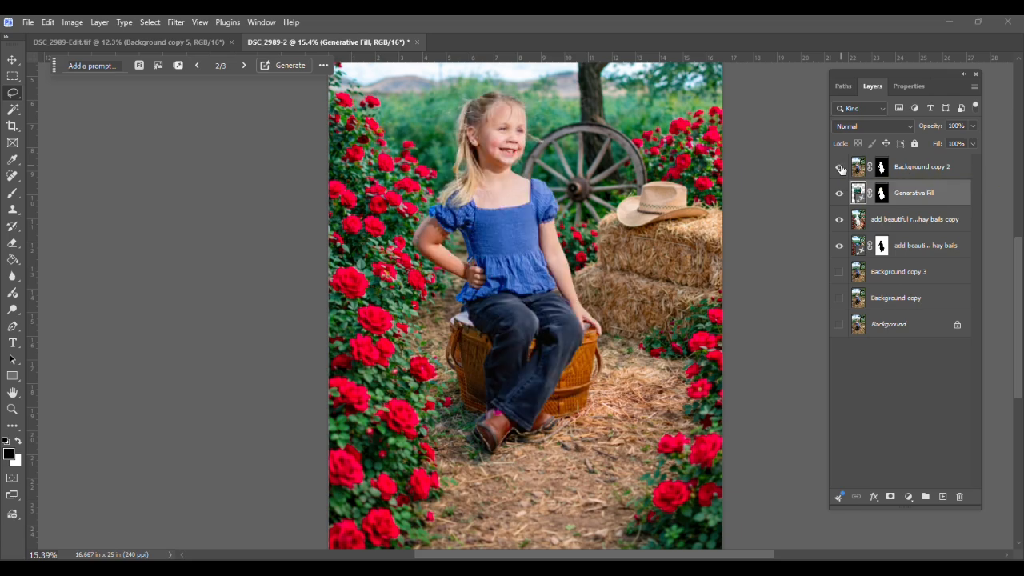
left_click(840, 168)
left_click(840, 168)
left_click(840, 168)
left_click(840, 168)
left_click(840, 168)
left_click(840, 168)
Add an empty layer above Background copy 2 and clone straw over the leftover edges around the rear boot with the Clone Stamp.
left_click(927, 168)
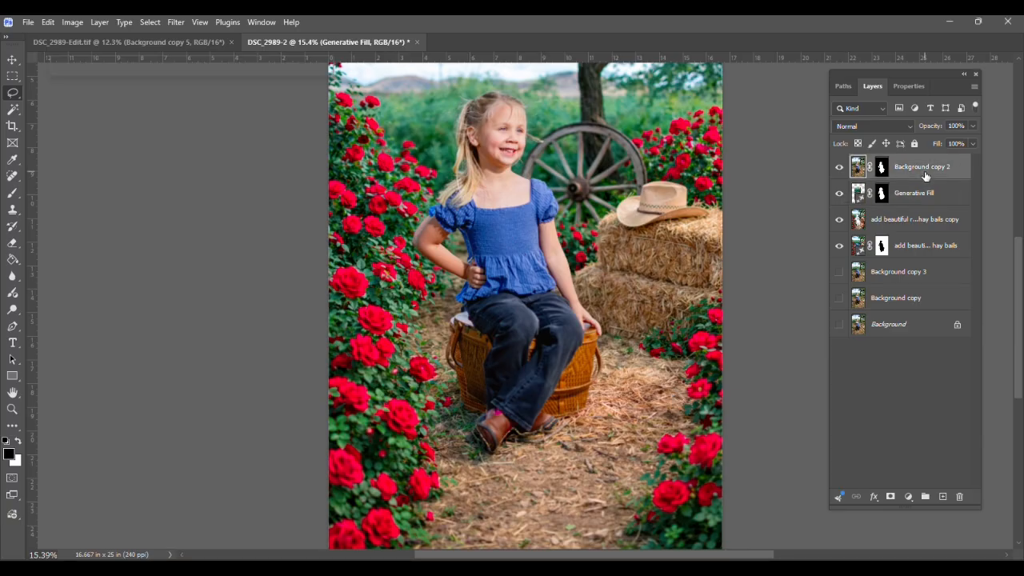
left_click(942, 496)
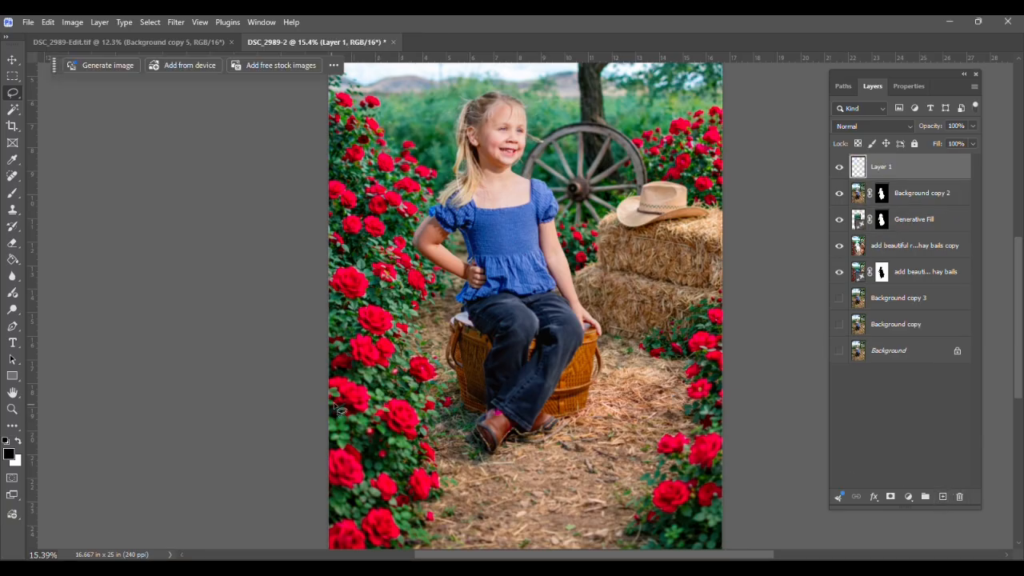
left_click(12, 408)
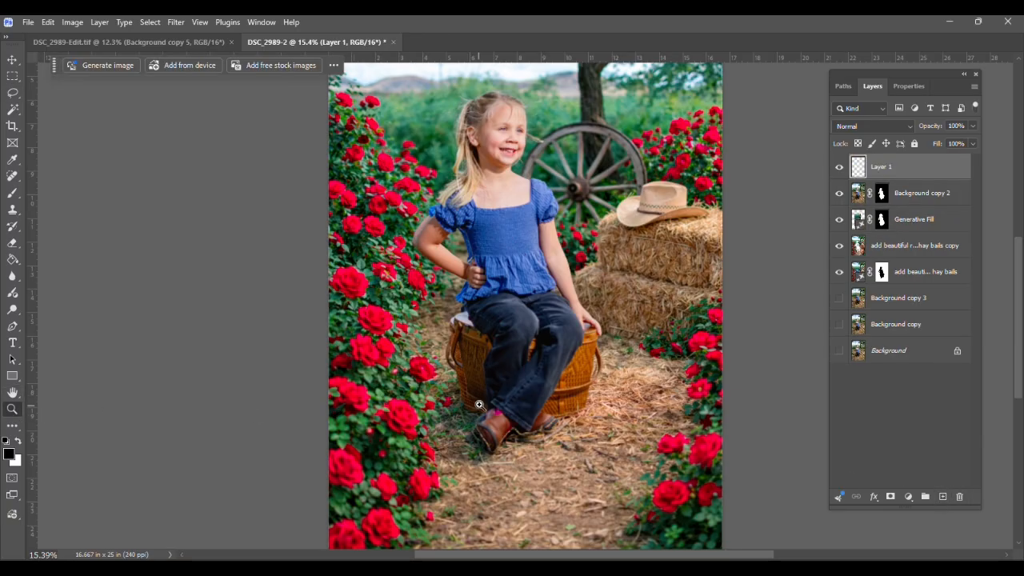
left_click_drag(484, 405, 402, 352)
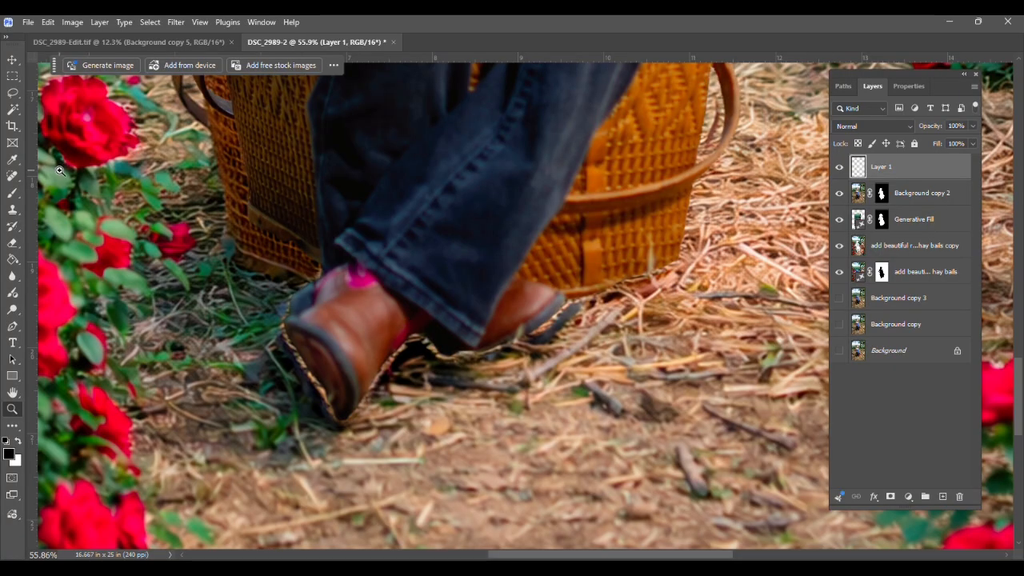
left_click(12, 179)
left_click(13, 209)
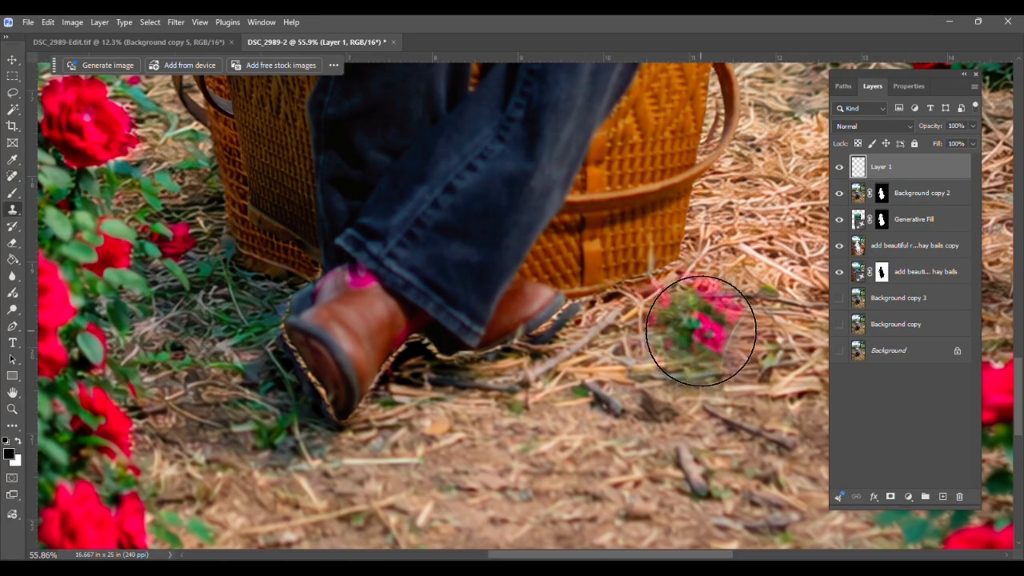
left_click(702, 332, "alt")
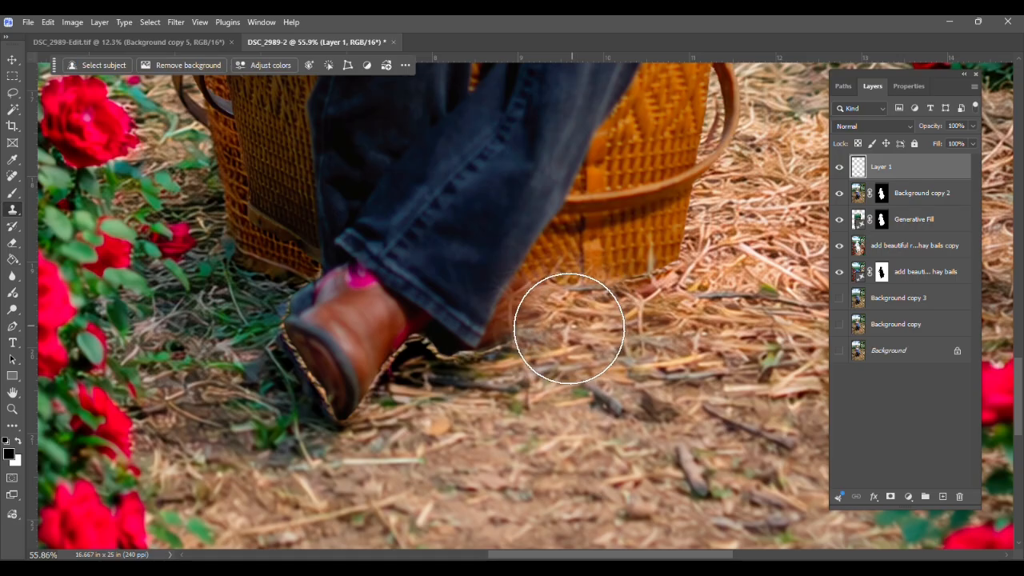
Move the cloning layer beneath Background copy 2 and clone ground over the fringe around the front boot and basket base.
mouse_move(878, 168)
left_mouse_down()
mouse_move(900, 232)
mouse_move(897, 264)
mouse_move(886, 200)
mouse_move(889, 222)
left_mouse_up()
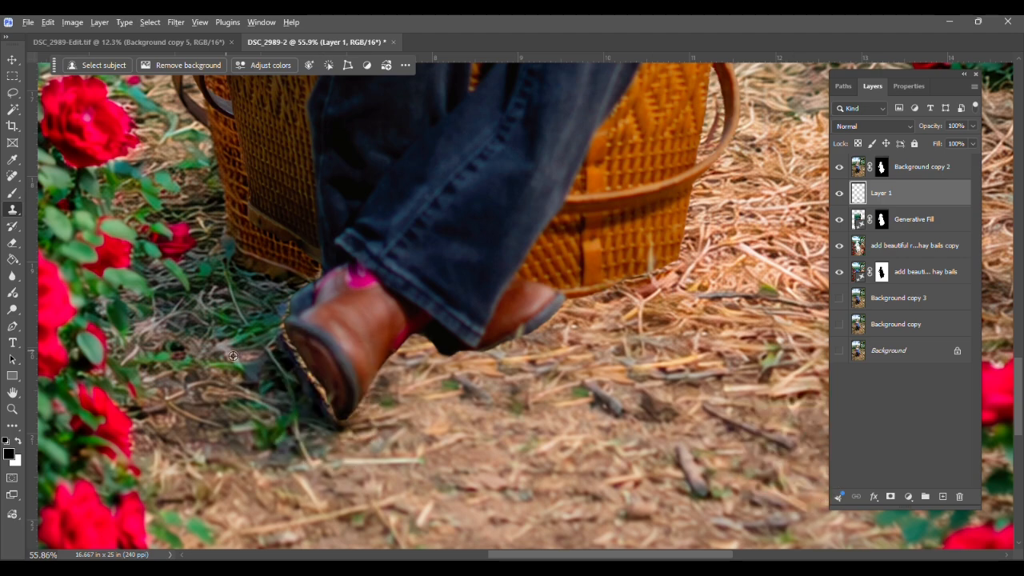
left_click(224, 294, "alt")
key("bracketleft")
key("bracketleft")
left_click(246, 296, "alt")
mouse_move(266, 283)
left_mouse_down()
mouse_move(301, 260)
mouse_move(245, 255)
mouse_move(228, 182)
mouse_move(222, 202)
mouse_move(185, 157)
mouse_move(238, 175)
mouse_move(177, 135)
mouse_move(234, 126)
left_mouse_up()
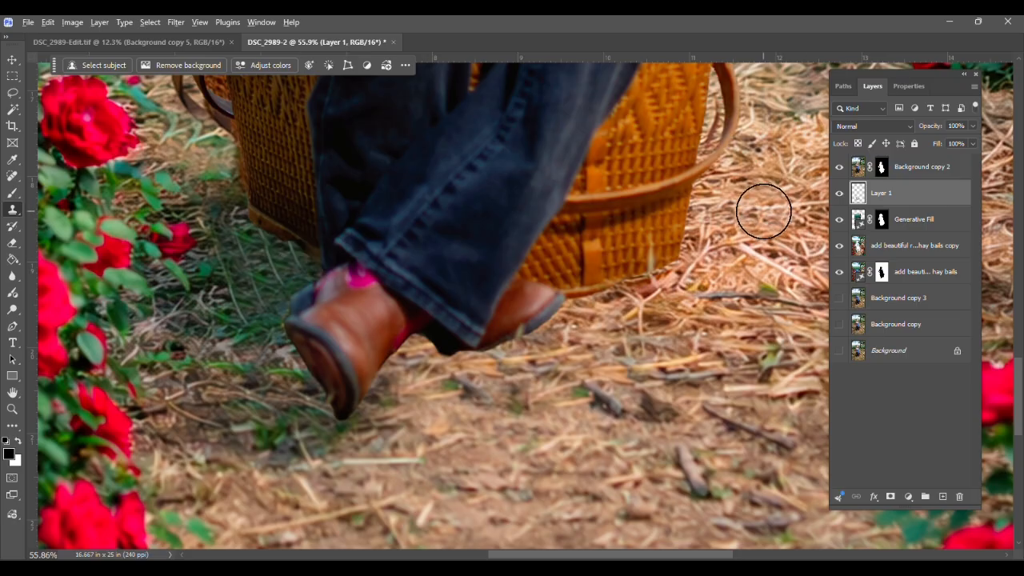
Clone ground over the duplicate handle and basket edge beside the original basket.
scroll(278, 201, "up", 5)
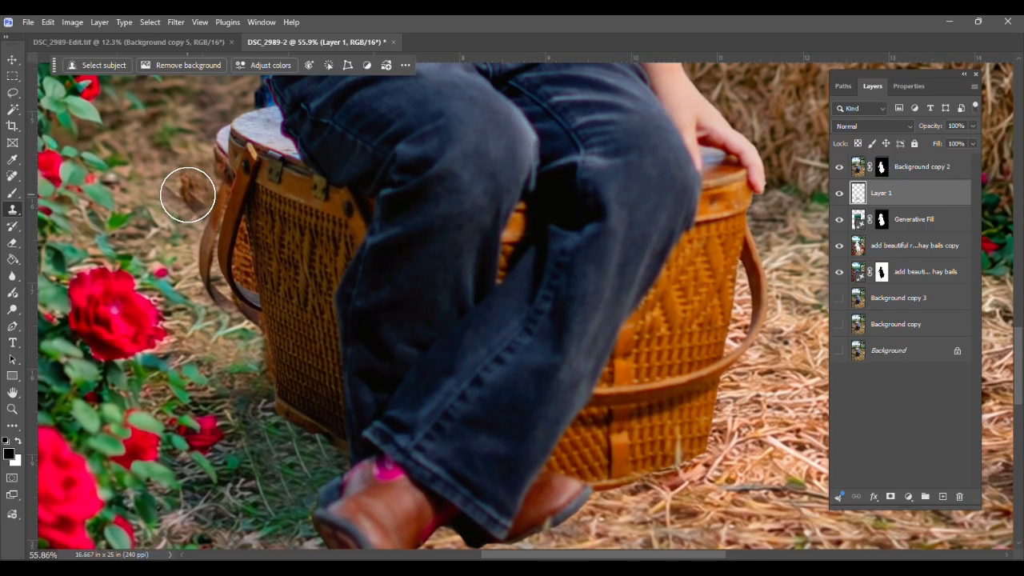
mouse_move(199, 232)
left_mouse_down()
mouse_move(165, 240)
mouse_move(211, 246)
mouse_move(196, 240)
mouse_move(200, 272)
mouse_move(183, 238)
mouse_move(205, 286)
left_mouse_up()
key("ctrl+z")
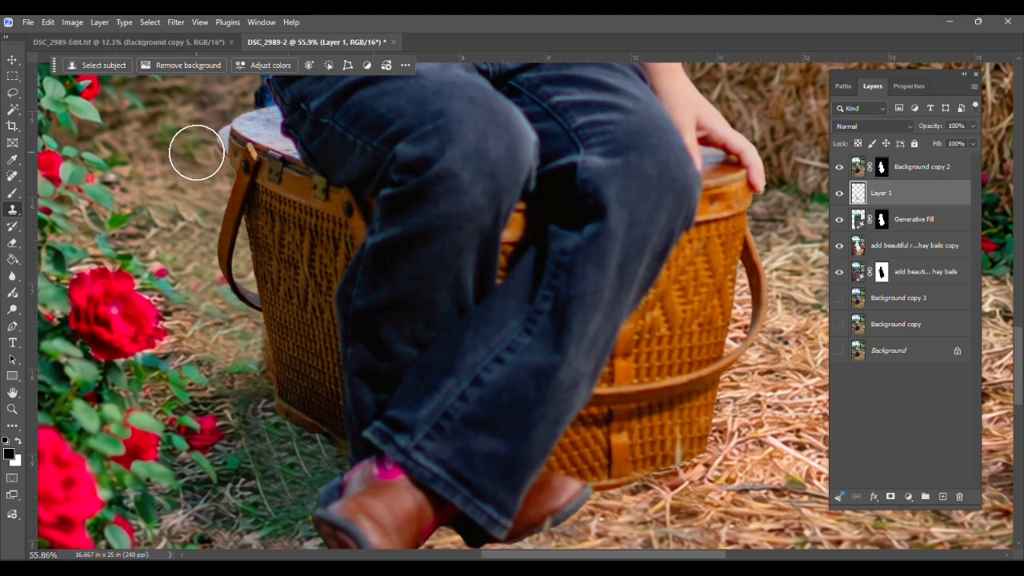
Clone foliage over the leftover blue fabric in the gap between the girl's bent arm and her bodice.
scroll(209, 164, "up", 5)
scroll(216, 320, "right", 2)
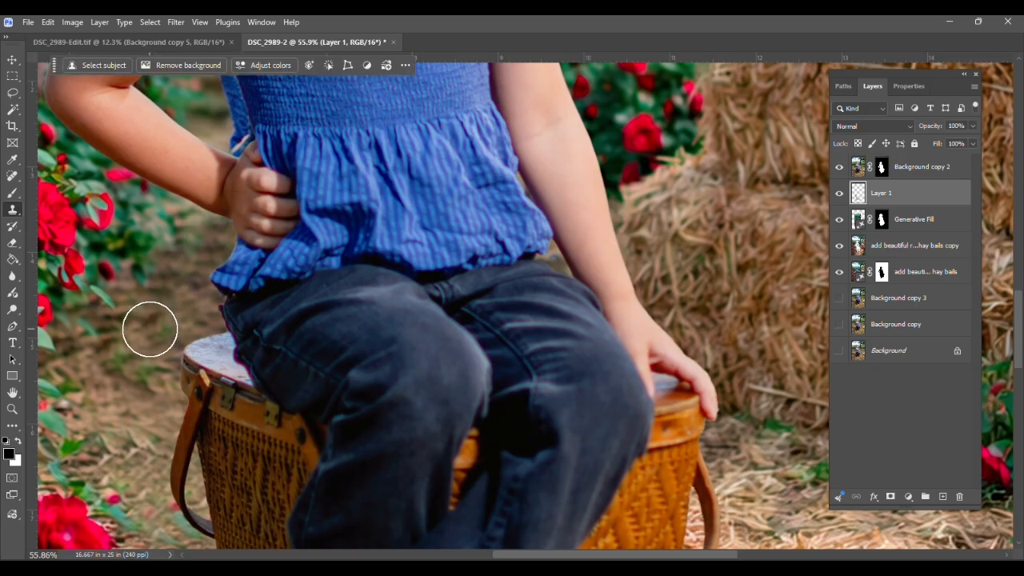
left_click_drag(175, 282, 146, 438)
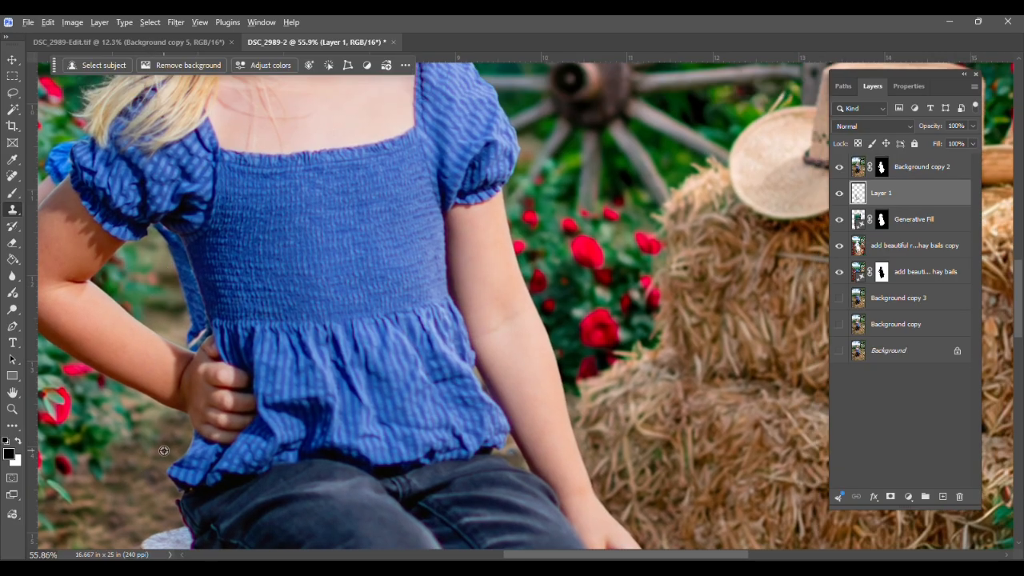
left_click(156, 289)
mouse_move(156, 289)
left_mouse_down()
mouse_move(164, 314)
mouse_move(200, 340)
mouse_move(167, 316)
mouse_move(200, 339)
mouse_move(184, 315)
left_mouse_up()
left_click(161, 303, "alt")
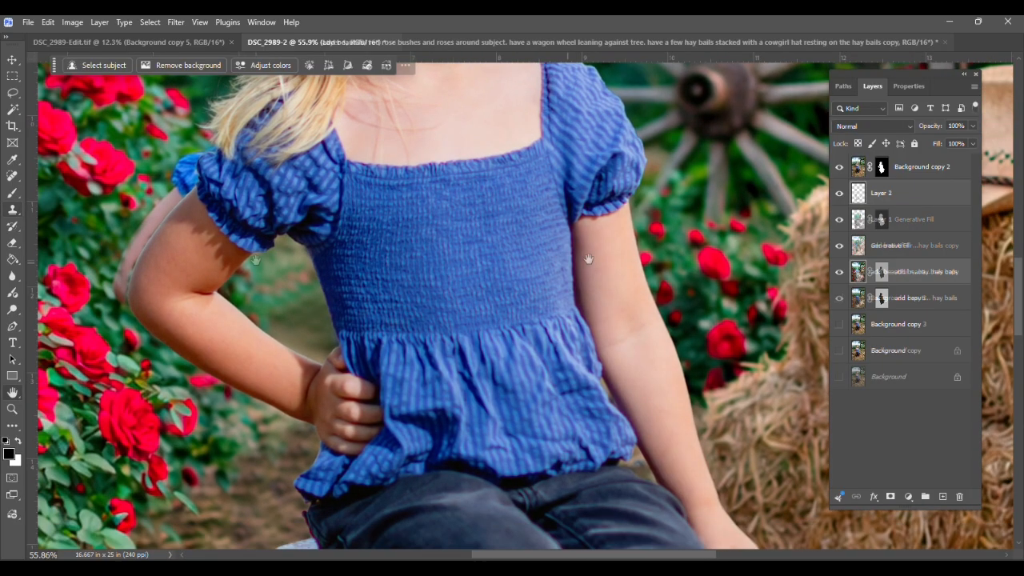
Duplicate all layers from Layer 2 down to Background and merge the copies into a single layer beneath Background copy 2.
left_click_drag(566, 194, 526, 457)
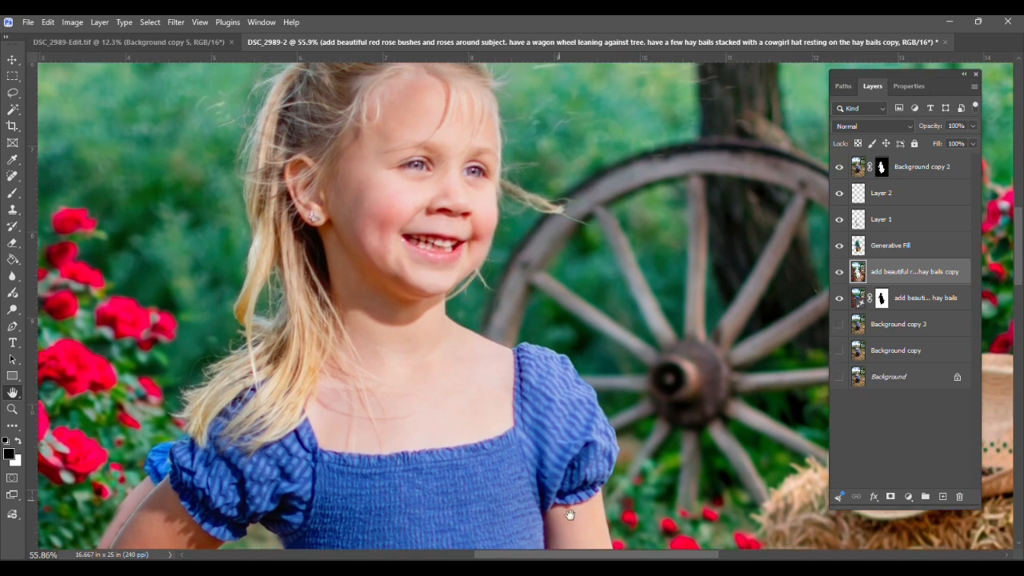
left_click_drag(569, 514, 707, 357)
left_click_drag(354, 352, 405, 296)
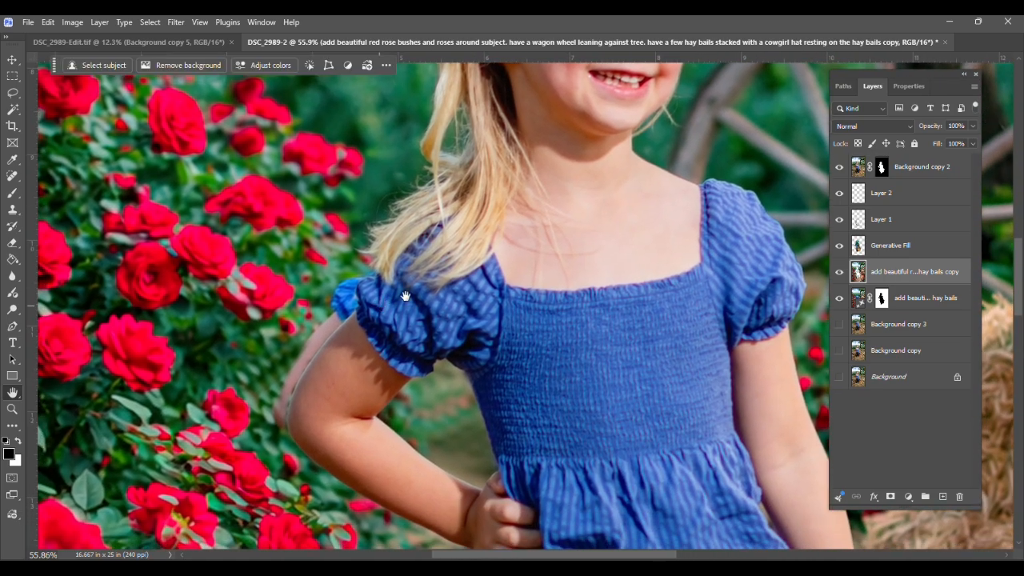
left_click(960, 200)
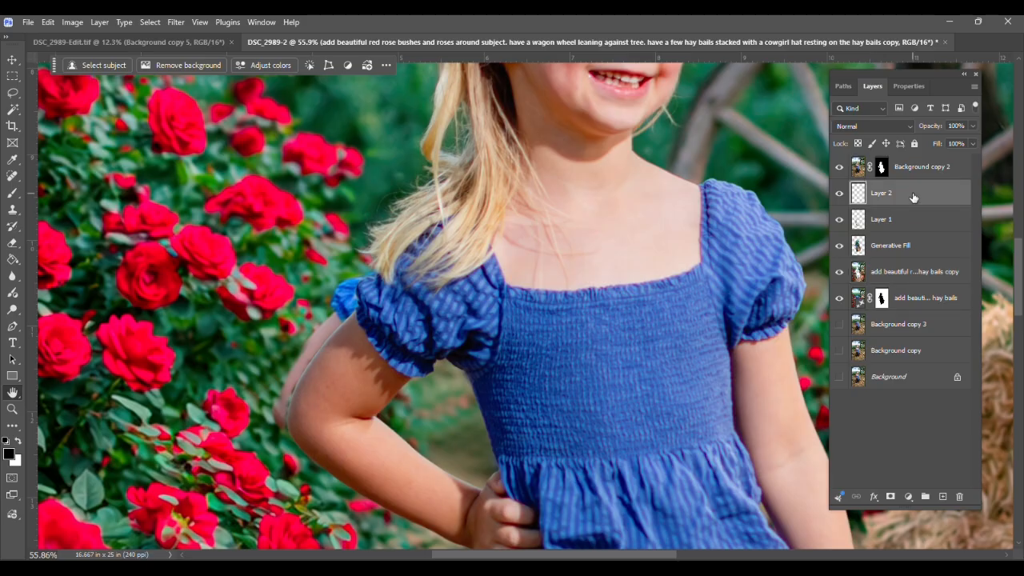
left_click(917, 382, "shift")
key("ctrl+j")
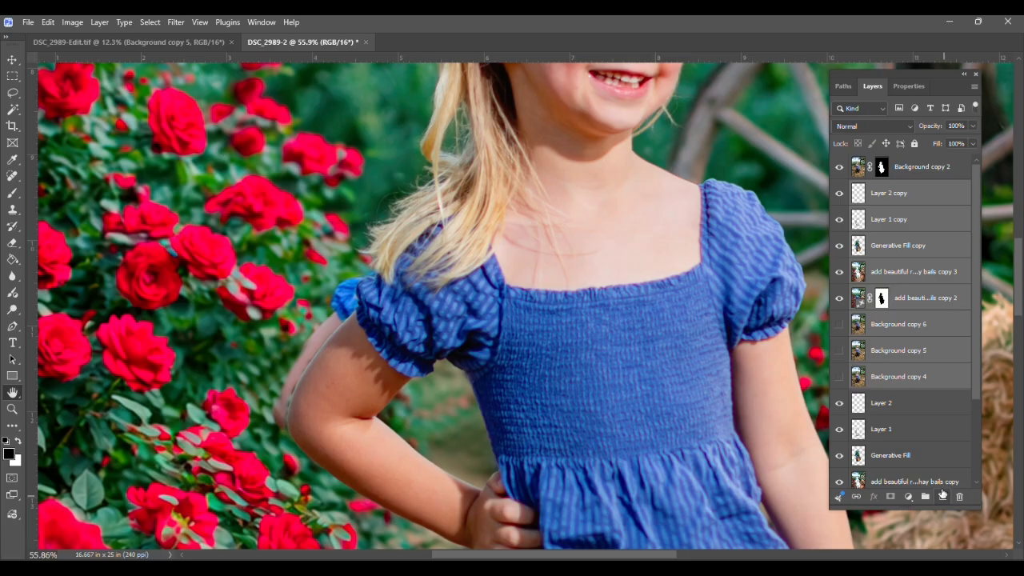
key("ctrl+e")
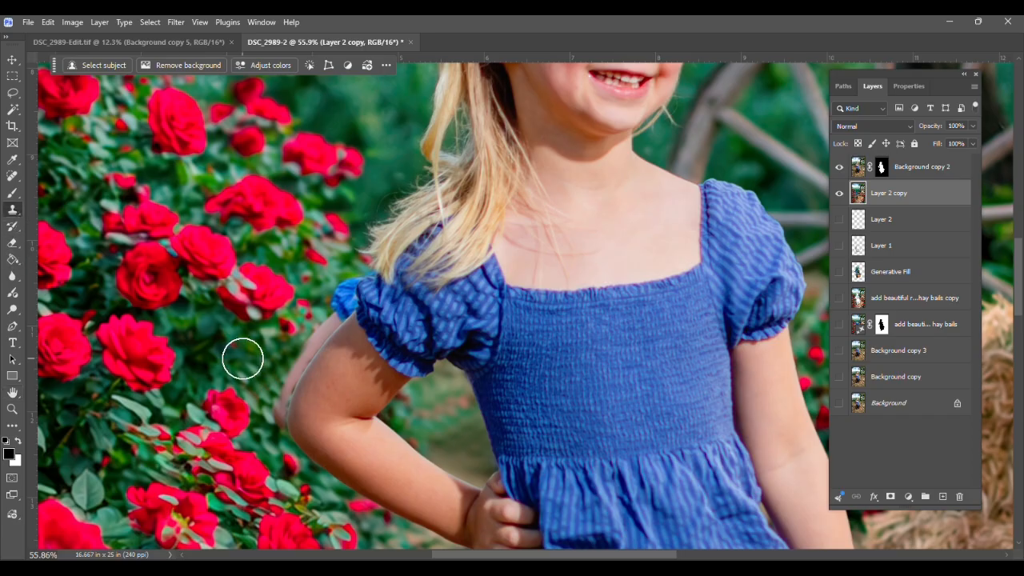
Clone rose foliage on the merged layer over the leftover arm and sleeve edge outside the girl's bent arm.
mouse_move(297, 383)
left_mouse_down()
mouse_move(291, 430)
mouse_move(278, 416)
mouse_move(270, 440)
left_mouse_up()
mouse_move(291, 365)
left_mouse_down()
mouse_move(329, 332)
mouse_move(322, 353)
mouse_move(290, 360)
mouse_move(322, 299)
mouse_move(301, 271)
mouse_move(255, 386)
mouse_move(250, 361)
mouse_move(324, 319)
mouse_move(347, 300)
left_mouse_up()
left_click(252, 361, "alt")
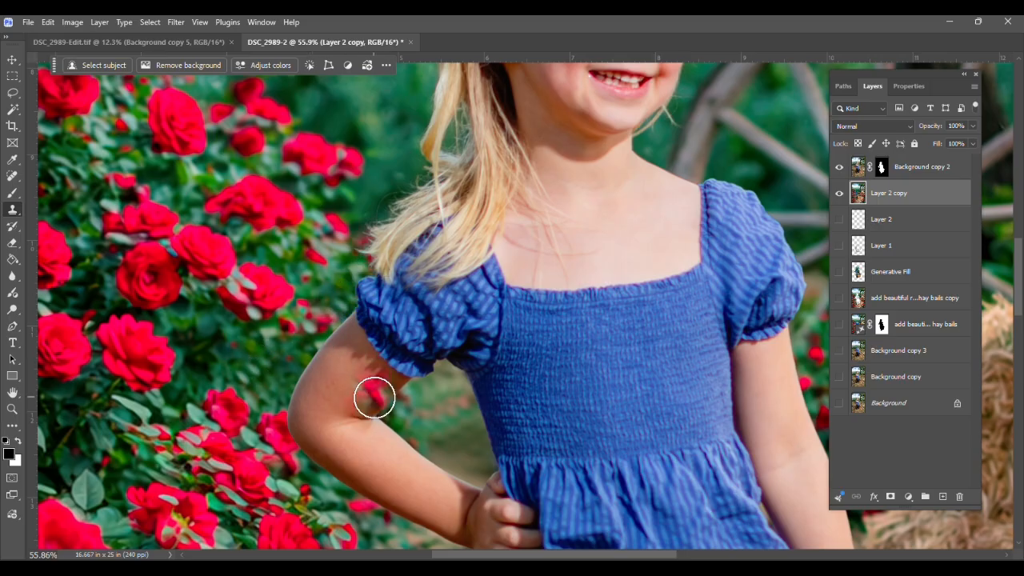
left_click_drag(400, 448, 407, 468)
key("ctrl+z")
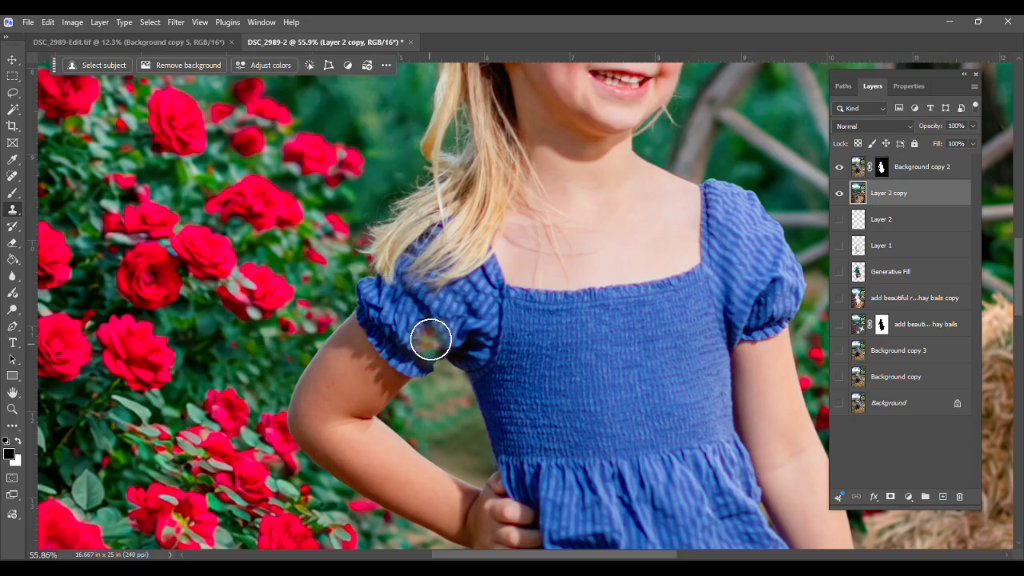
Toggle the visibility of Background copy 2 to inspect the background behind the girl's head for leftover stray hairs.
left_click_drag(430, 273, 333, 474)
left_click(839, 169)
left_click(839, 170)
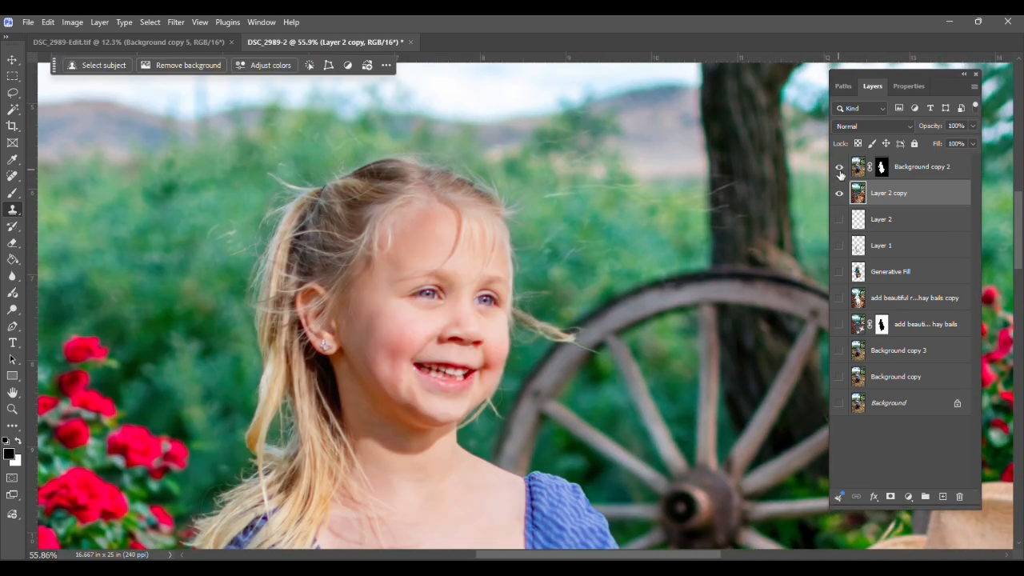
left_click(839, 171)
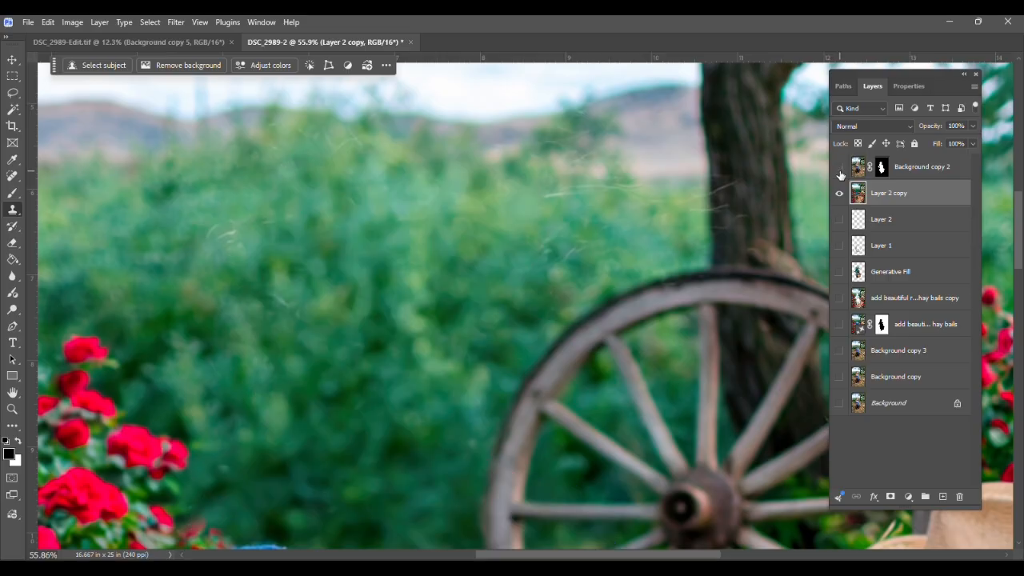
left_click(839, 170)
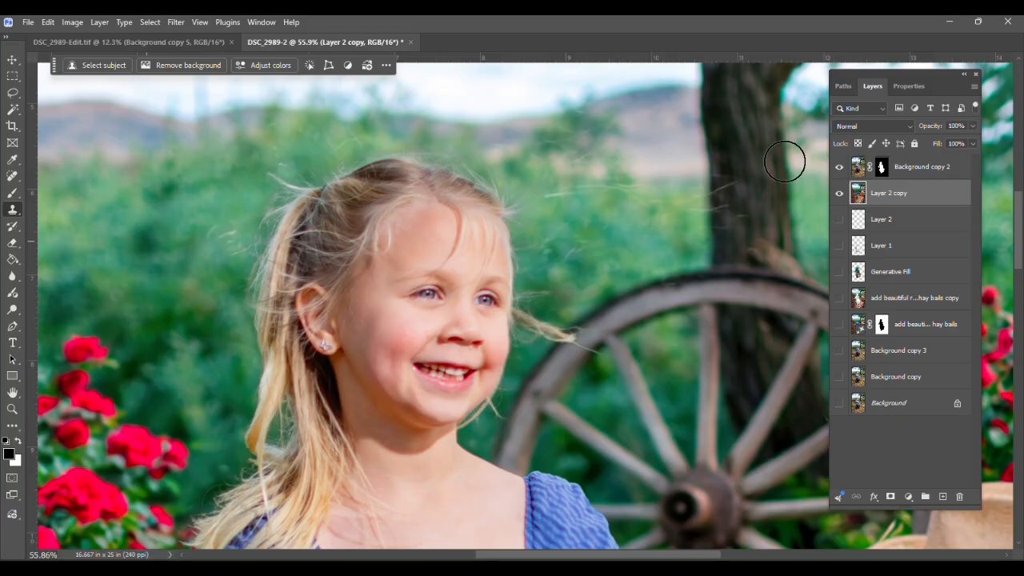
Hide Background copy 2 and clone foliage over the stray hairs in the greenery on Layer 2 copy.
left_click(838, 166)
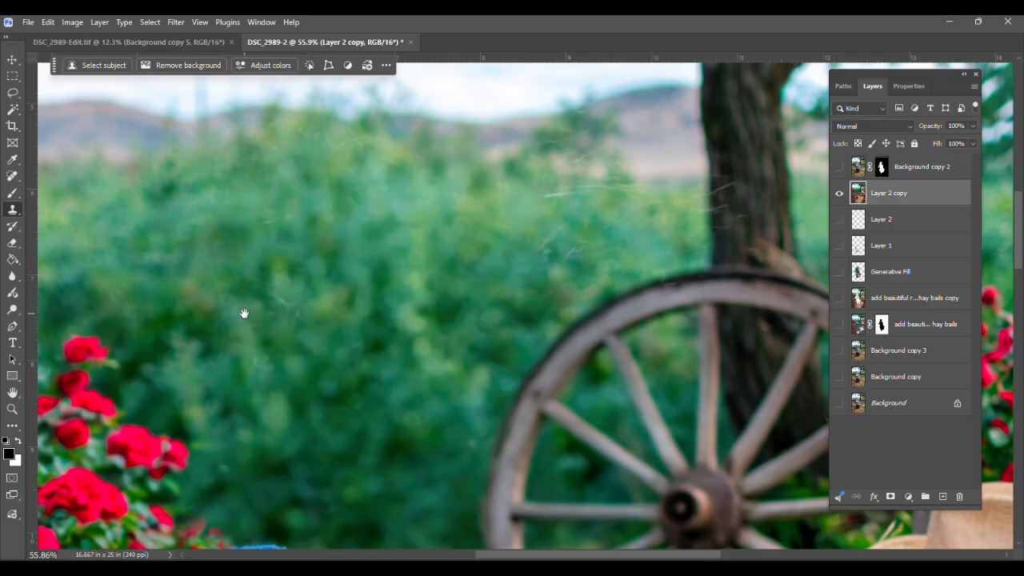
left_click(591, 240)
left_click(527, 198, "alt")
mouse_move(571, 194)
left_mouse_down()
mouse_move(523, 201)
mouse_move(520, 180)
left_mouse_up()
left_click(602, 243, "alt")
Try to clone over the stray hairs crossing the tree trunk and compare the scene with Layer 2 copy off and on.
key("space")
left_click(728, 180)
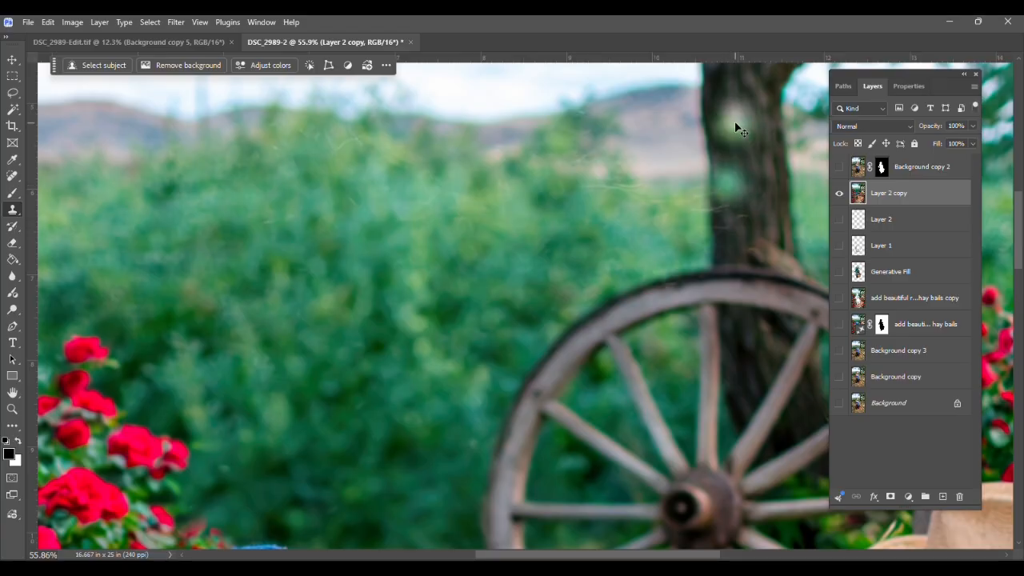
key("space")
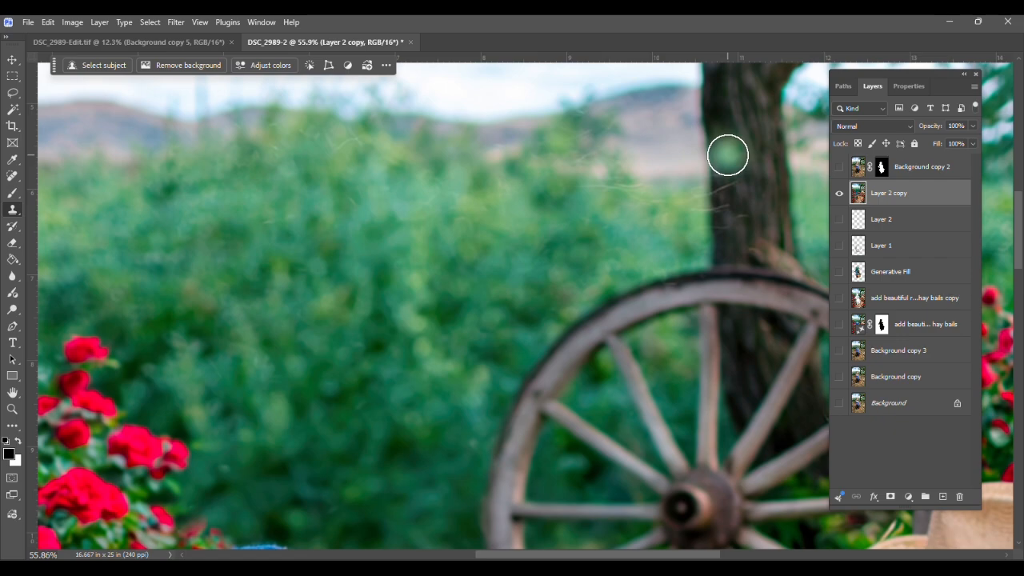
left_click(729, 157)
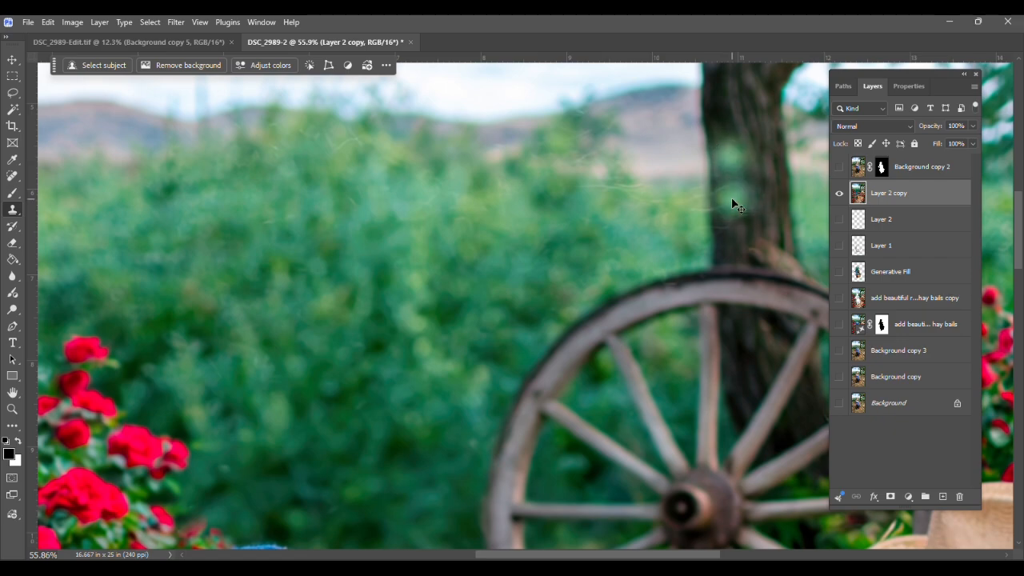
left_click(840, 194)
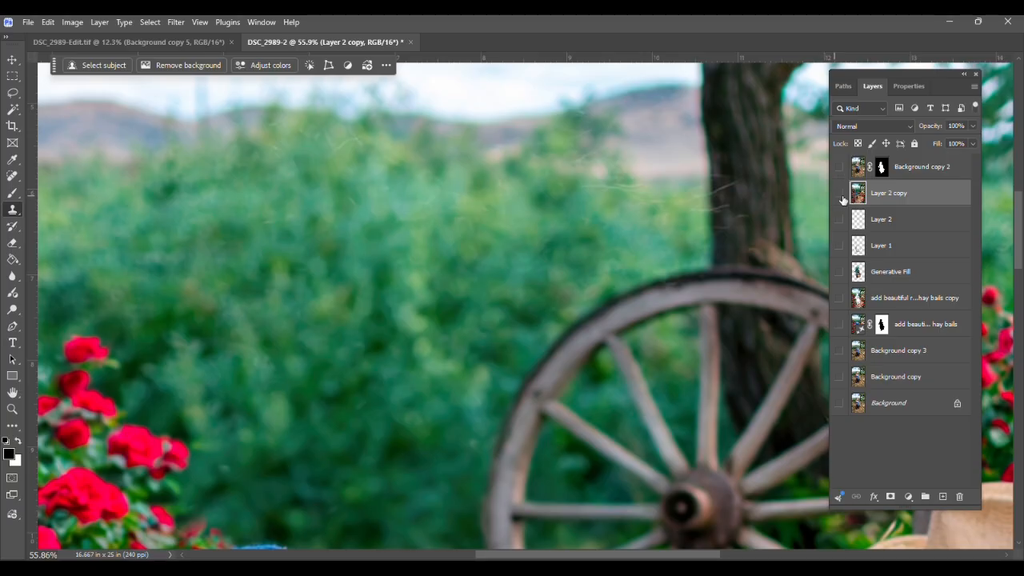
left_click(840, 195)
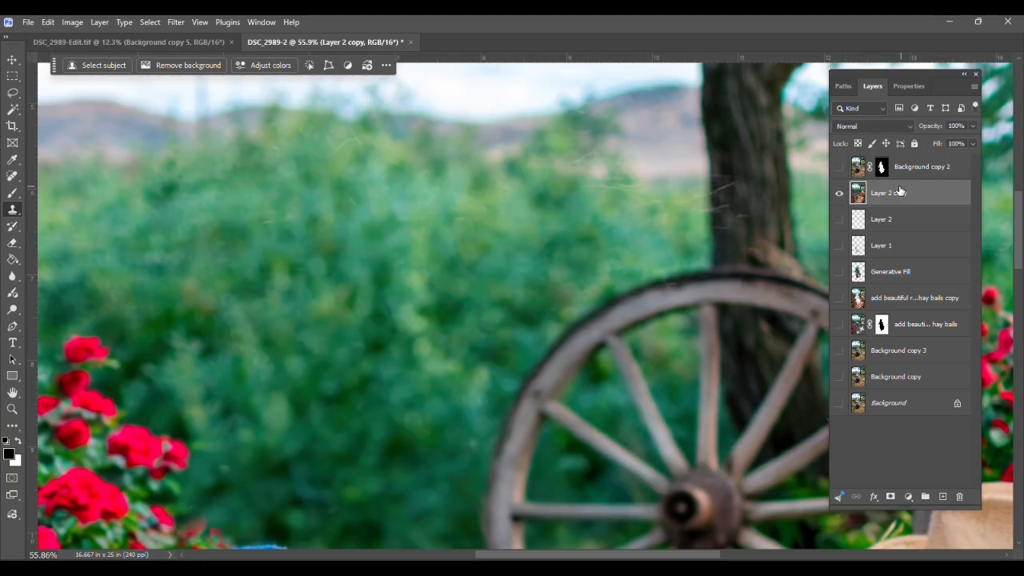
Clone bark over the stray hairs crossing the tree trunk and show Background copy 2 again.
left_click(751, 189, "alt")
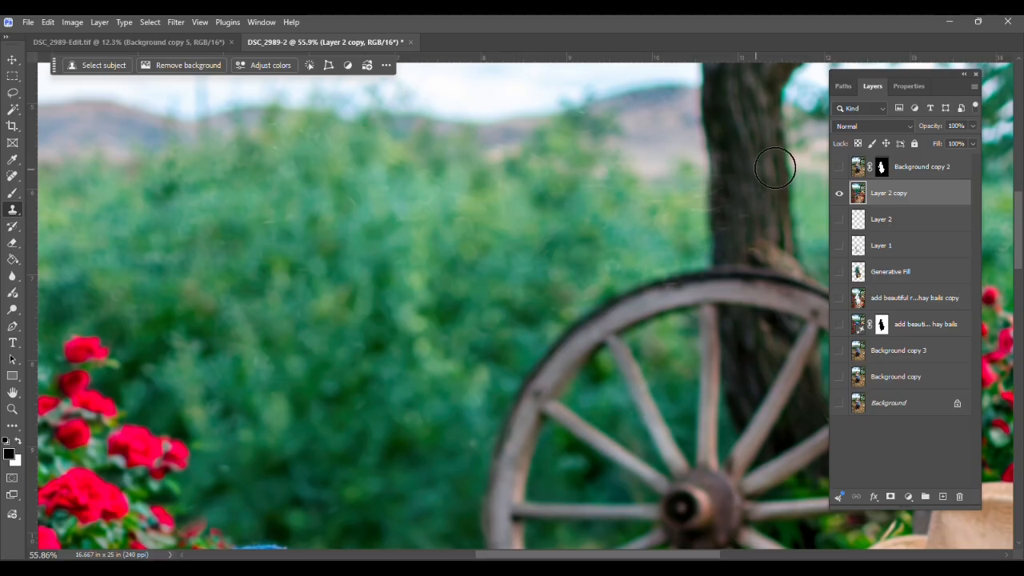
left_click(838, 167)
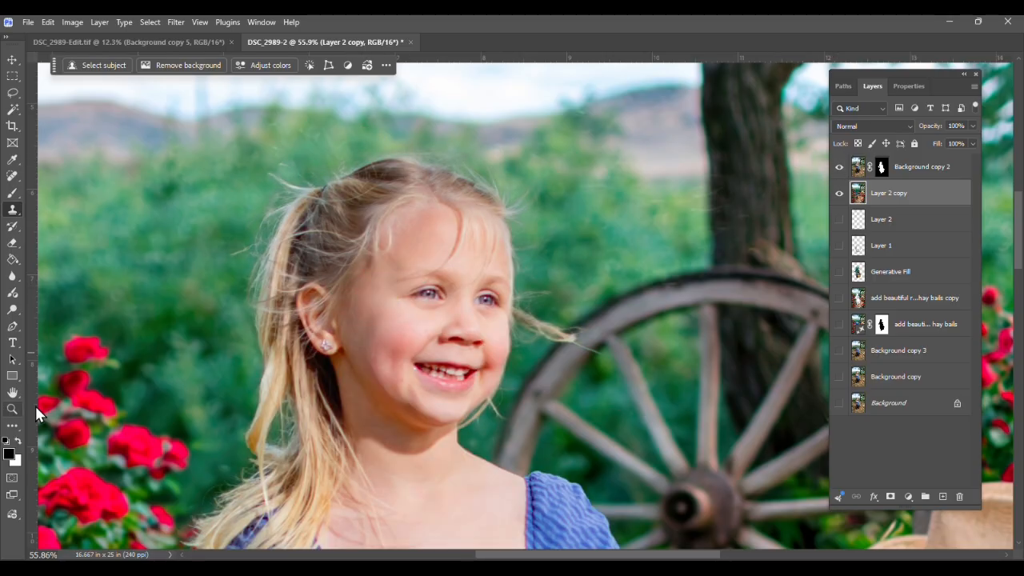
Duplicate Background copy 3 to the top of the layer stack, make it visible and give it a black layer mask.
scroll(295, 415, "down", 10)
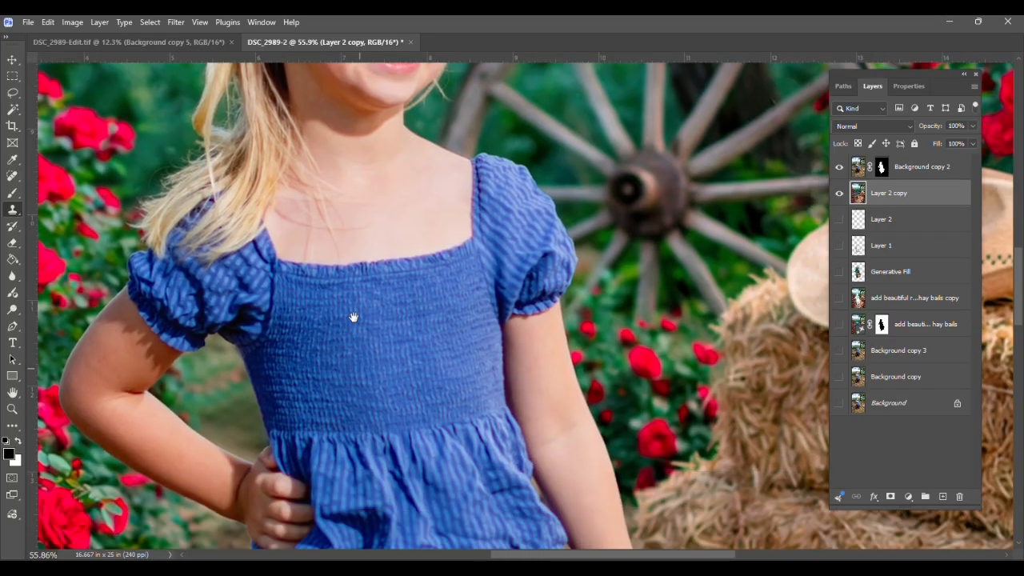
scroll(386, 448, "down", 10)
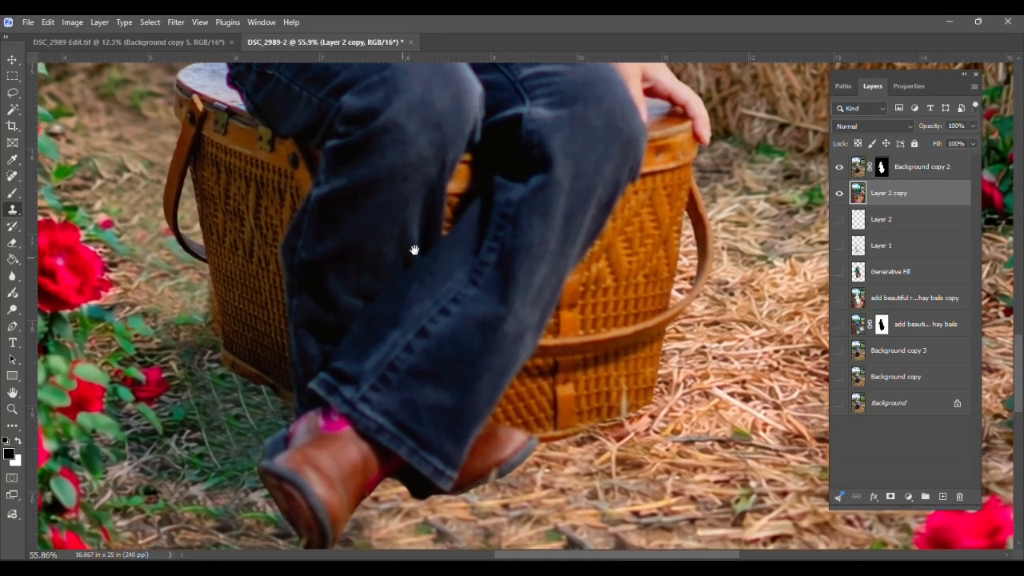
left_click_drag(414, 251, 431, 238)
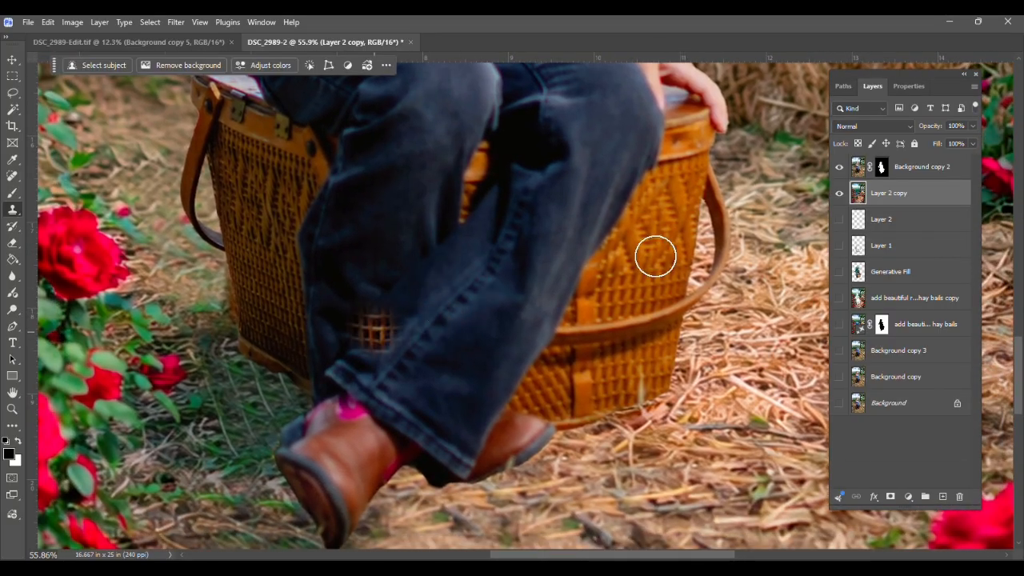
left_click(908, 361)
left_click_drag(933, 358, 910, 166)
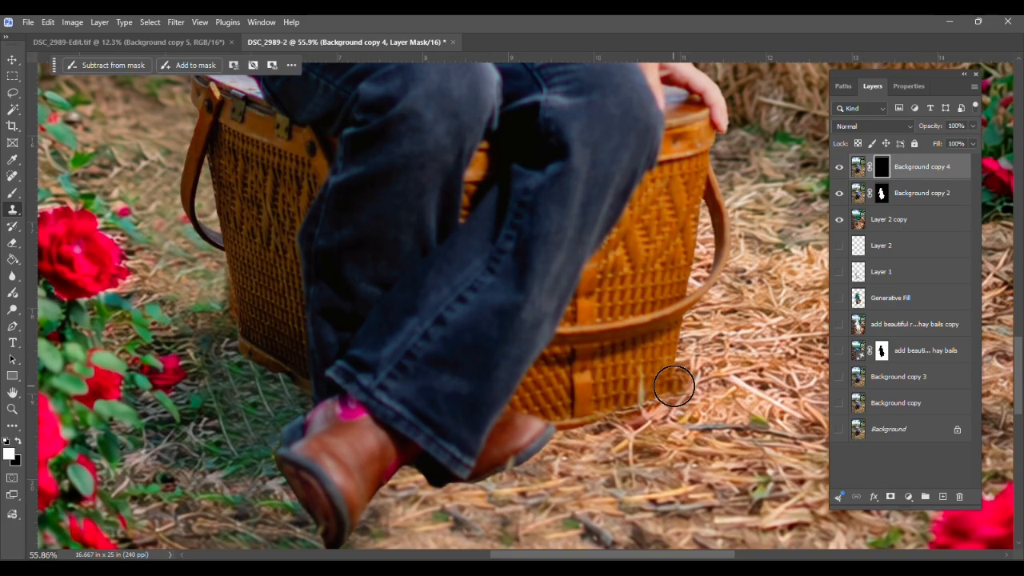
Paint white on the Background copy 4 mask to reveal the original straw along the basket's right base and beneath the boots.
key("b")
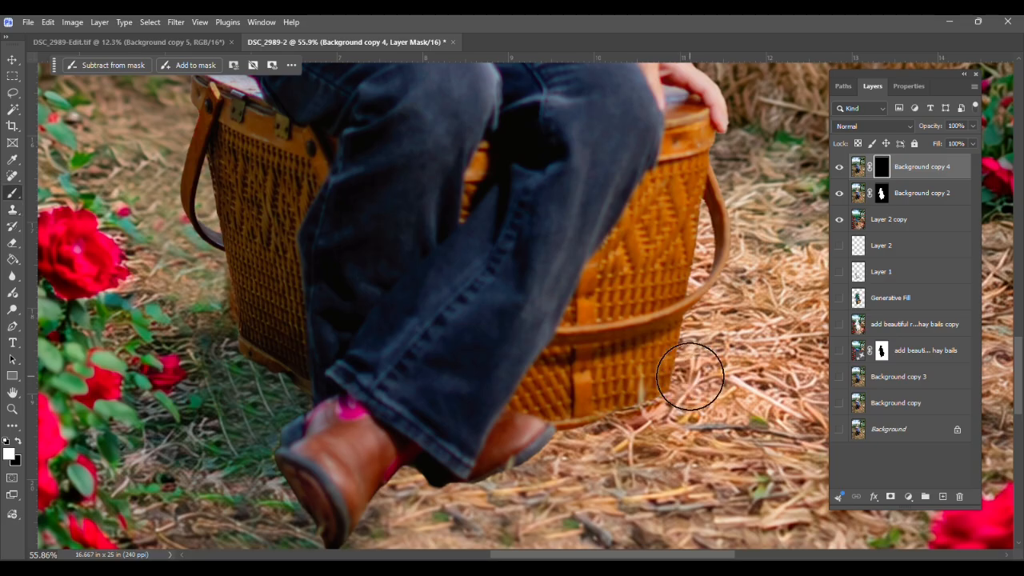
left_click(690, 376)
mouse_move(690, 350)
left_mouse_down()
mouse_move(682, 390)
mouse_move(581, 427)
mouse_move(594, 428)
mouse_move(505, 493)
mouse_move(539, 470)
mouse_move(450, 504)
mouse_move(554, 493)
mouse_move(430, 497)
mouse_move(420, 469)
mouse_move(412, 487)
mouse_move(402, 474)
mouse_move(355, 483)
mouse_move(505, 462)
mouse_move(568, 429)
mouse_move(506, 489)
mouse_move(416, 519)
mouse_move(494, 501)
mouse_move(580, 416)
mouse_move(702, 374)
mouse_move(582, 432)
mouse_move(643, 419)
mouse_move(682, 394)
mouse_move(696, 411)
mouse_move(611, 469)
mouse_move(552, 490)
mouse_move(760, 442)
left_mouse_up()
mouse_move(558, 480)
left_mouse_down()
mouse_move(380, 505)
mouse_move(478, 460)
mouse_move(391, 479)
left_mouse_up()
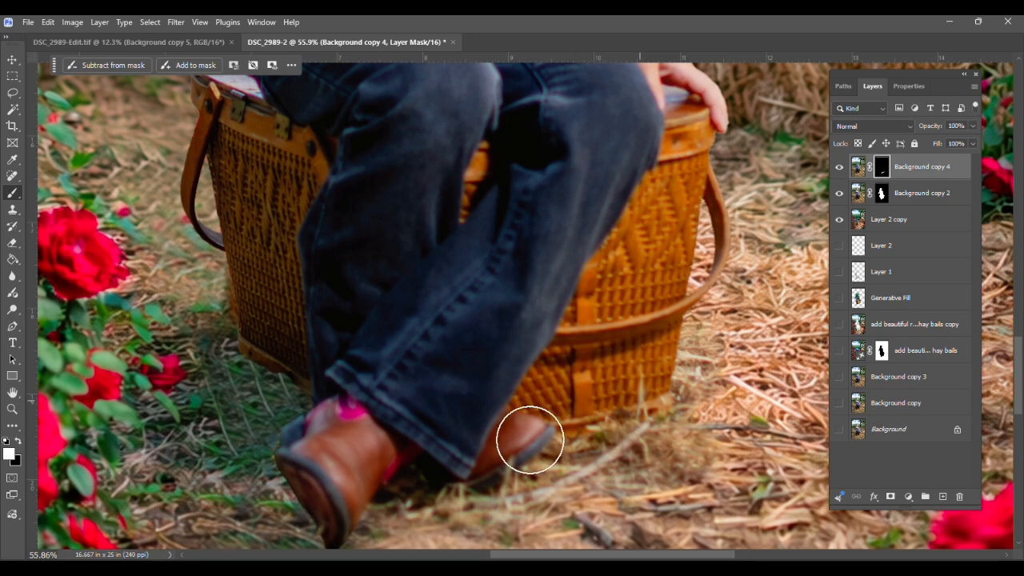
Paint white on the Background copy 4 mask to restore the original ground around the front boot and the basket's left side and handle.
left_click_drag(450, 415, 456, 347)
mouse_move(348, 457)
left_mouse_down()
mouse_move(400, 325)
mouse_move(344, 298)
mouse_move(349, 338)
mouse_move(329, 387)
mouse_move(512, 345)
mouse_move(440, 405)
mouse_move(251, 457)
mouse_move(331, 313)
mouse_move(263, 283)
mouse_move(270, 268)
mouse_move(247, 297)
mouse_move(161, 327)
left_mouse_up()
mouse_move(279, 366)
left_mouse_down()
mouse_move(321, 352)
mouse_move(308, 264)
mouse_move(344, 209)
mouse_move(294, 163)
left_mouse_up()
mouse_move(391, 208)
left_mouse_down()
mouse_move(280, 121)
mouse_move(368, 191)
left_mouse_up()
mouse_move(281, 156)
left_mouse_down()
mouse_move(292, 157)
mouse_move(343, 304)
left_mouse_up()
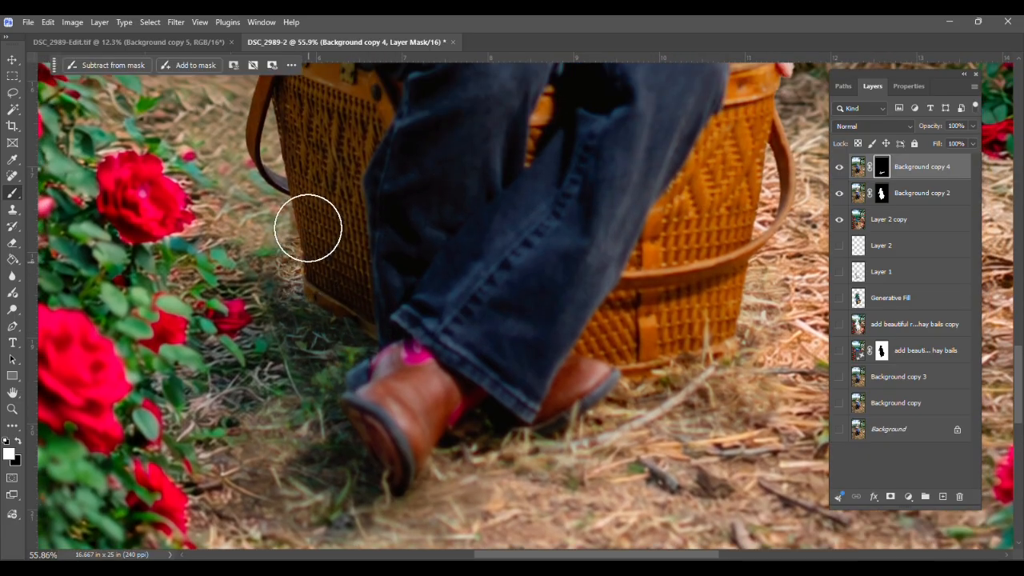
mouse_move(263, 205)
left_mouse_down()
mouse_move(253, 235)
mouse_move(229, 243)
mouse_move(286, 294)
left_mouse_up()
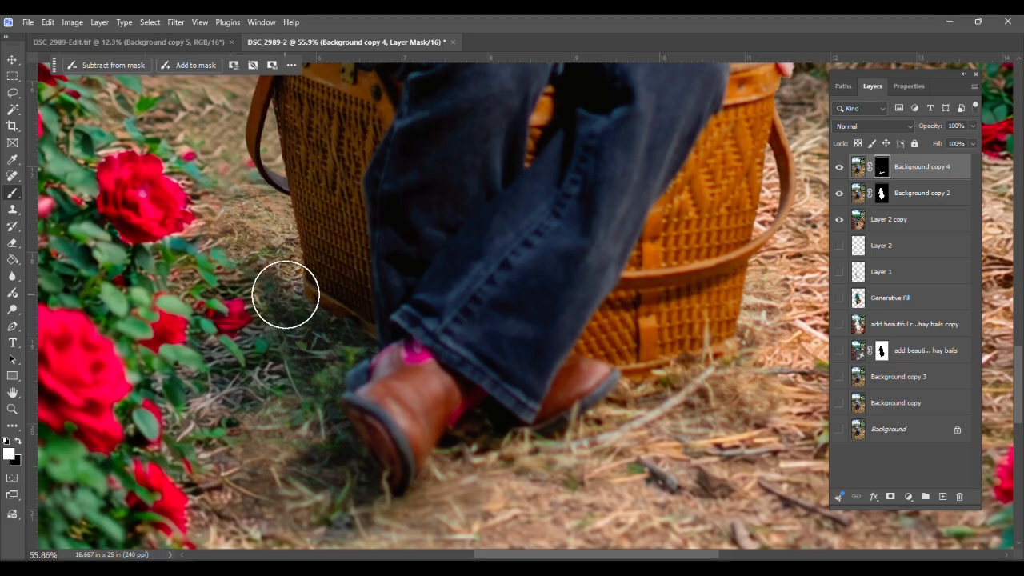
left_click_drag(267, 167, 278, 277)
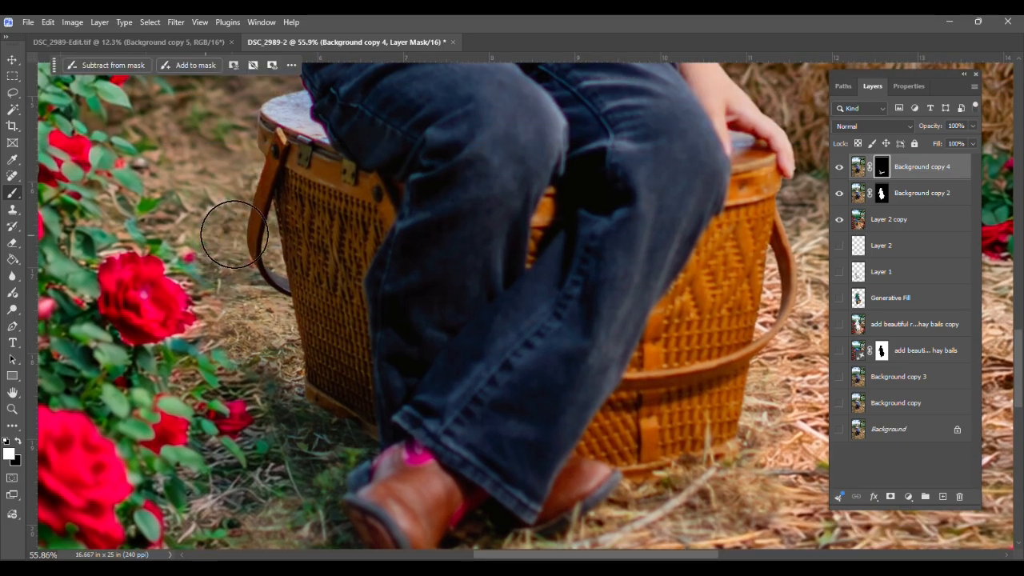
left_click_drag(298, 201, 273, 398)
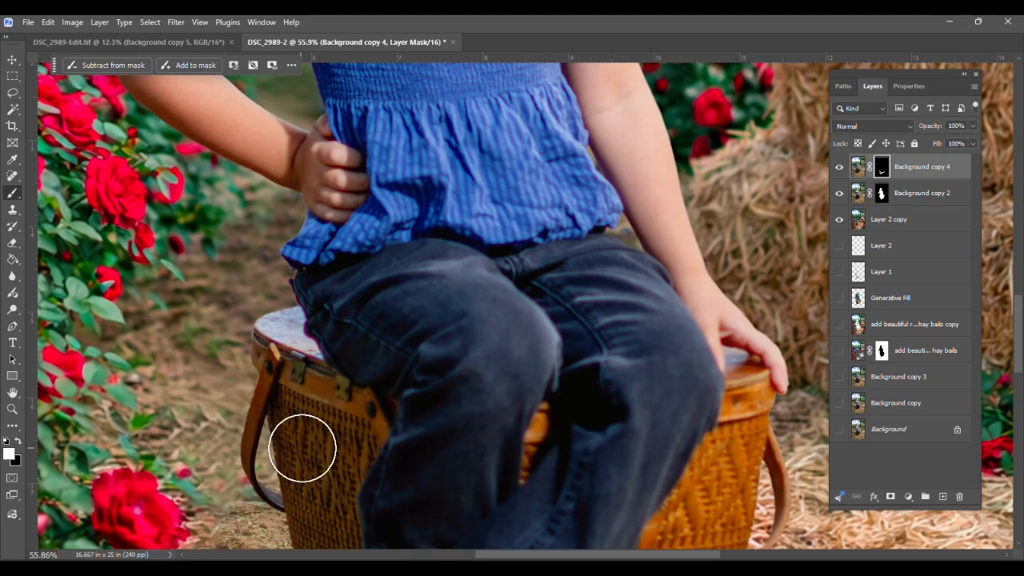
left_click_drag(304, 445, 329, 254)
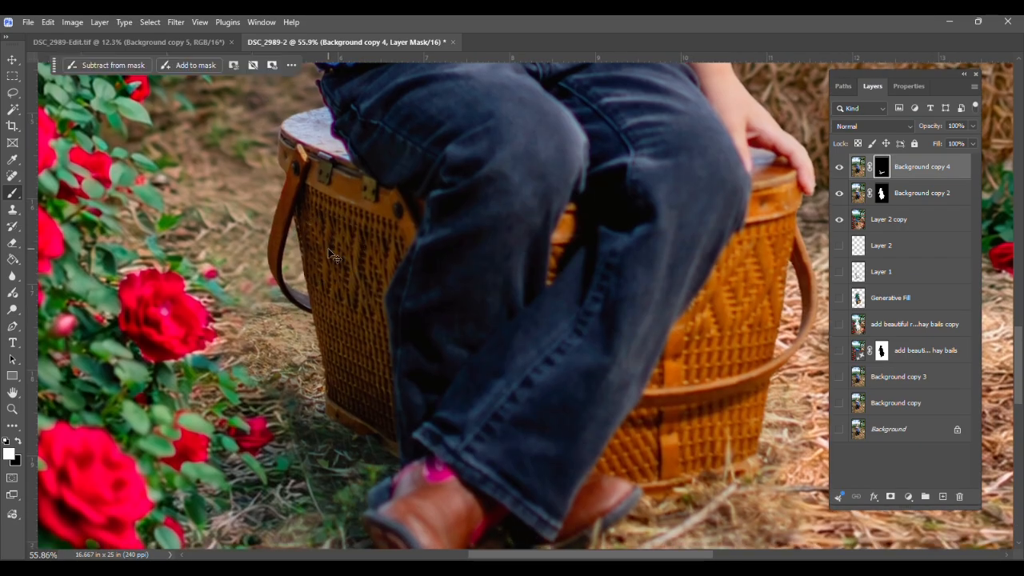
mouse_move(338, 125)
left_mouse_down()
mouse_move(286, 103)
mouse_move(304, 120)
left_mouse_up()
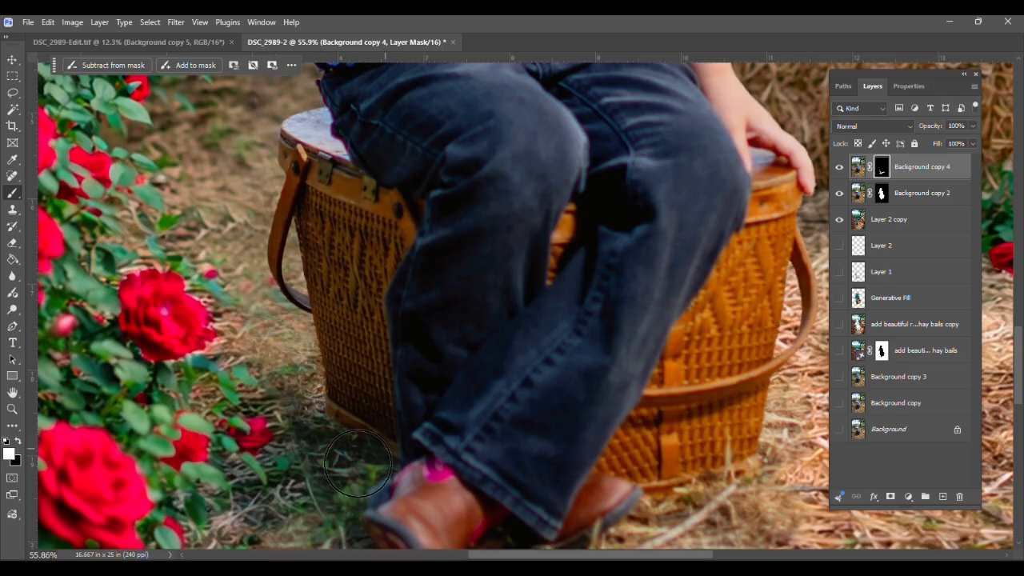
Check the blended edges across the whole composite and save the document.
left_click_drag(625, 291, 361, 485)
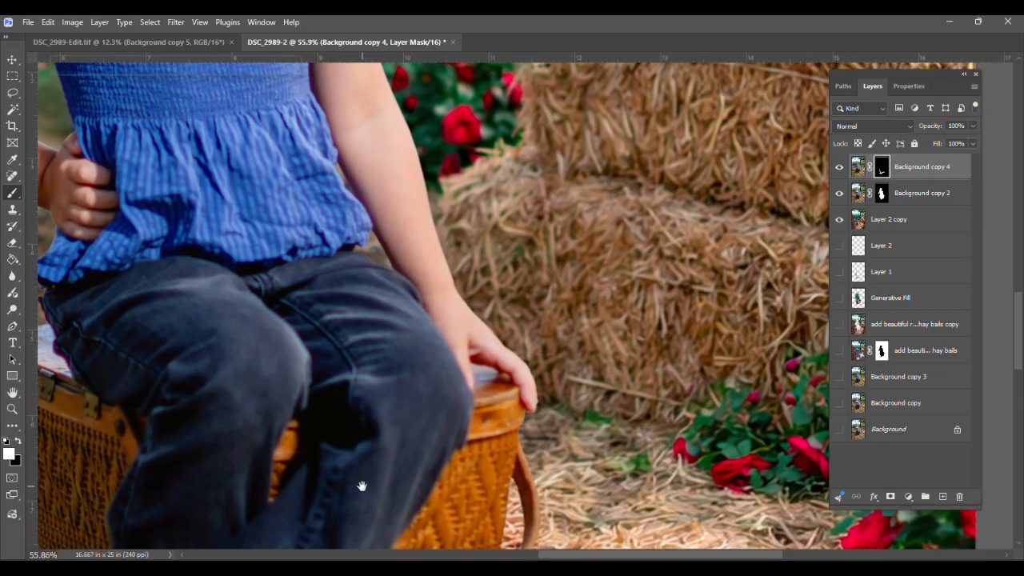
left_click_drag(318, 350, 395, 486)
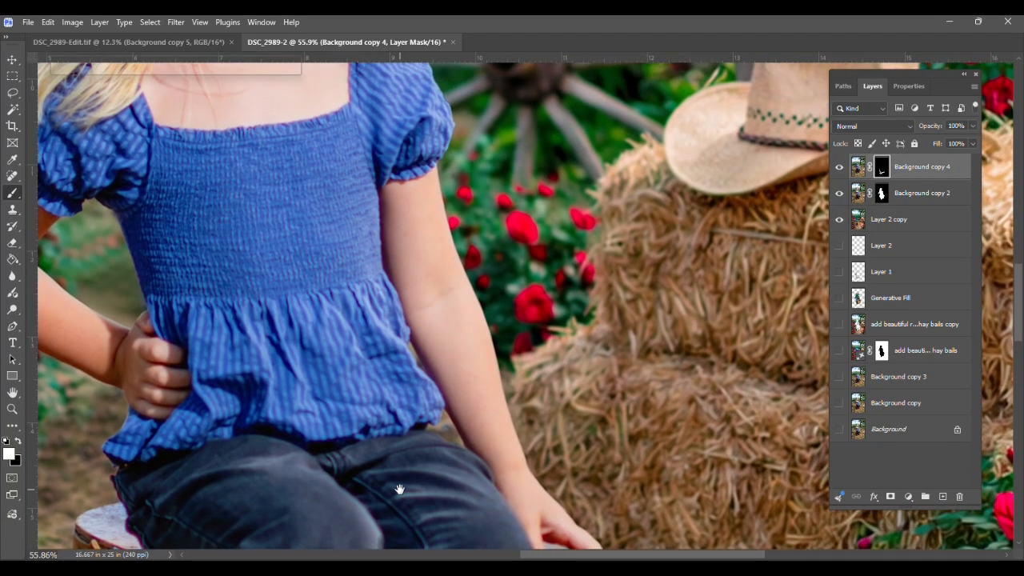
left_click_drag(275, 304, 406, 423)
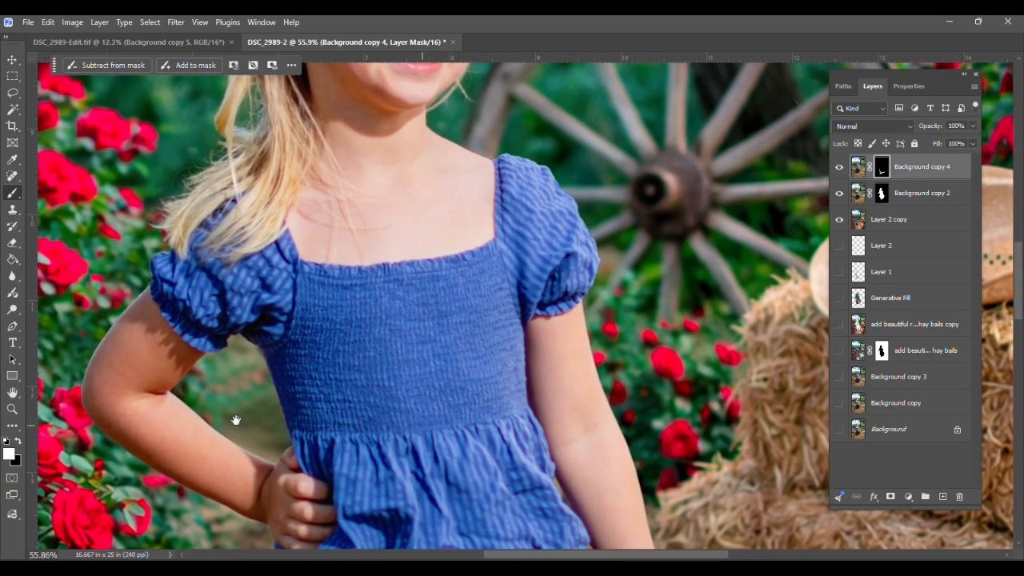
left_click(16, 393)
double_click(18, 393)
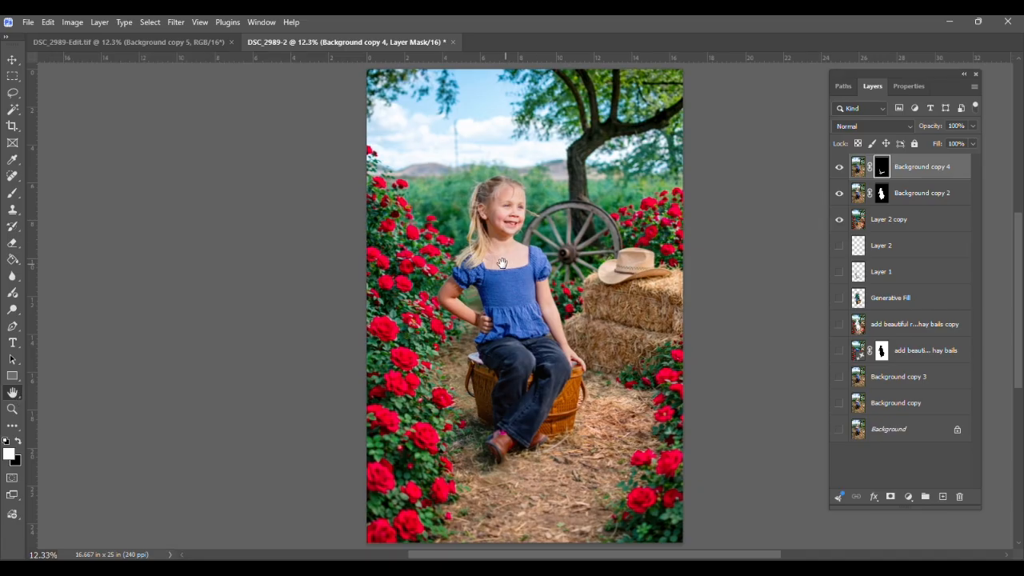
left_click_drag(503, 220, 452, 213)
left_click_drag(455, 254, 459, 267)
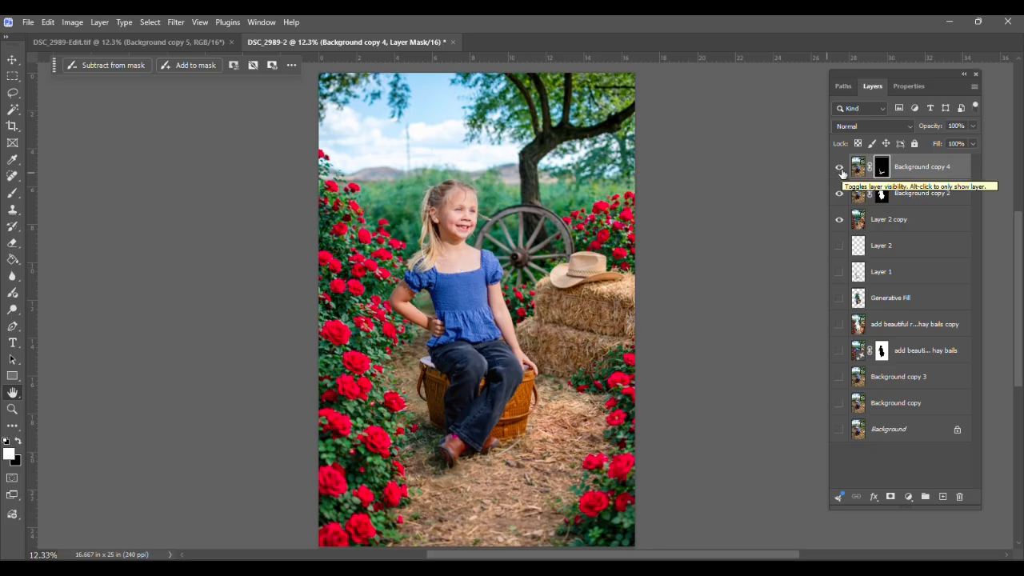
left_click(27, 22)
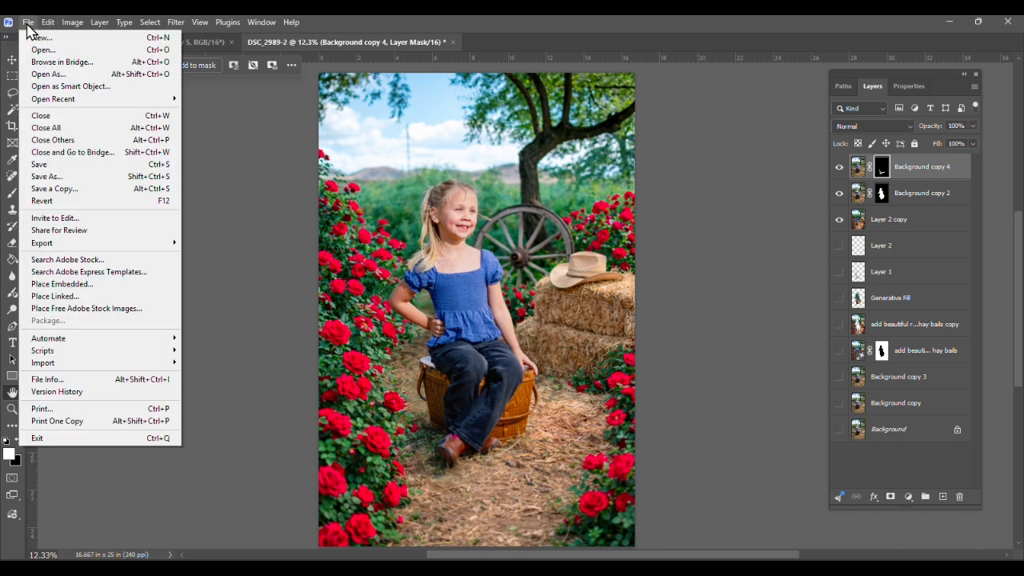
left_click(37, 164)
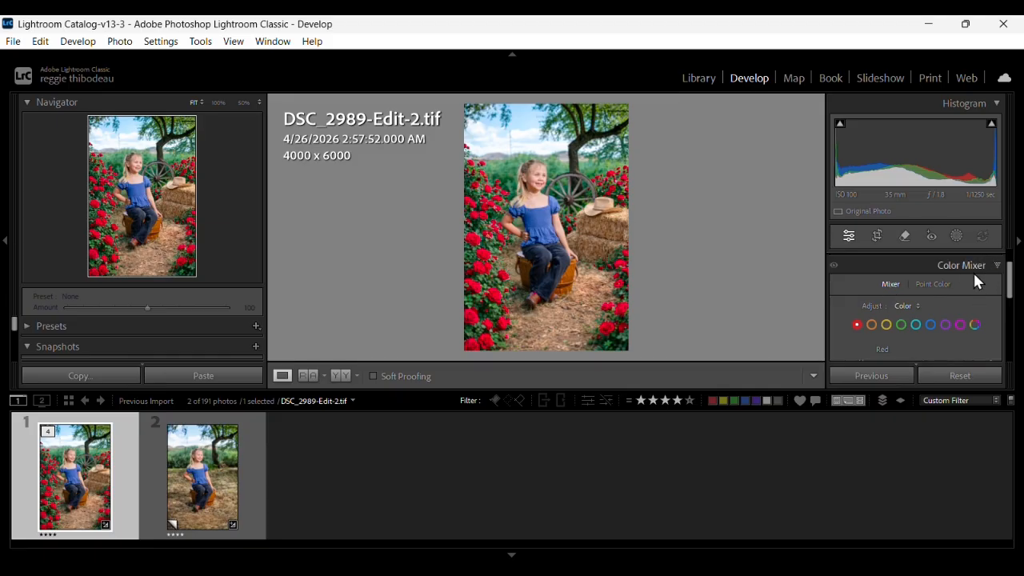
Switch to Lightroom Classic, shrink the filmstrip for a larger preview and set the temperature of DSC_2989-Edit-2.tif to +5.
left_click(1019, 248)
left_click(1019, 248)
left_click(998, 270)
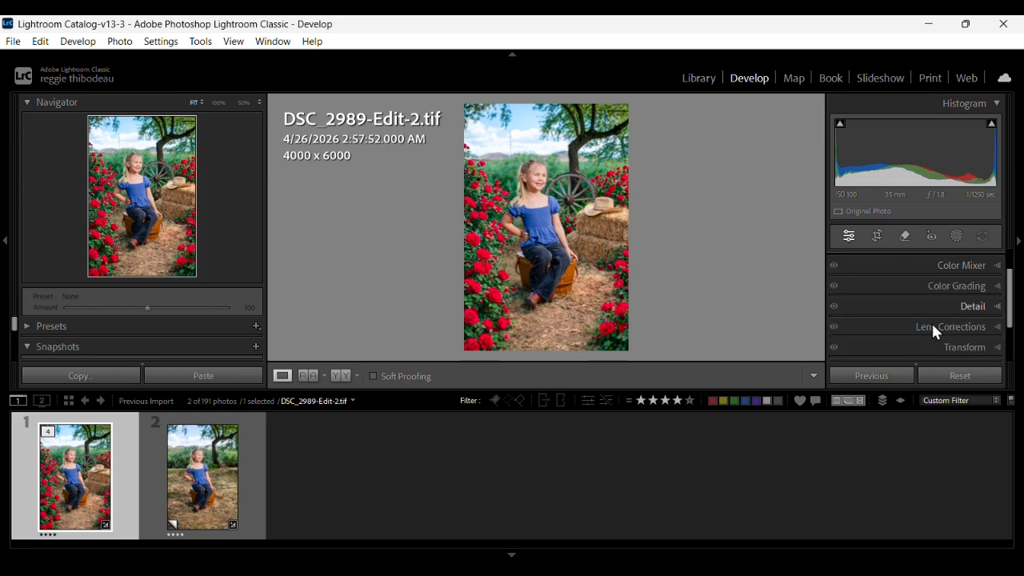
left_click_drag(736, 388, 733, 472)
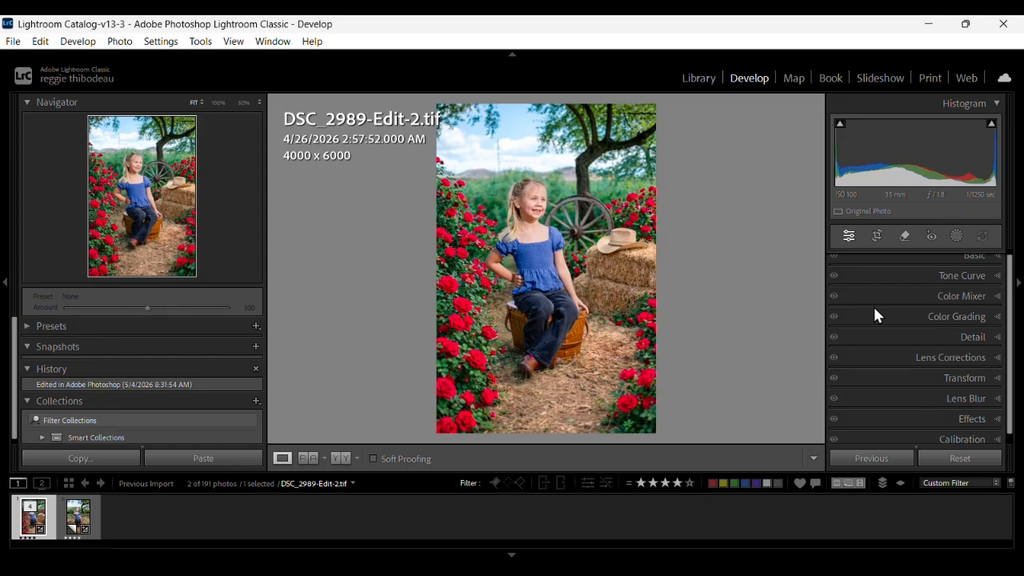
scroll(1009, 270, "up", 1)
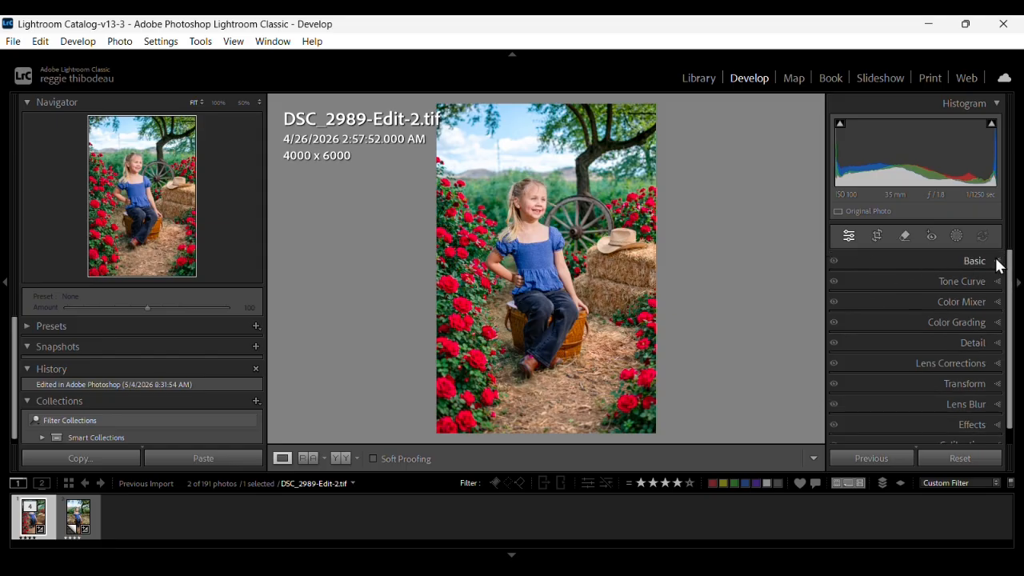
left_click(997, 261)
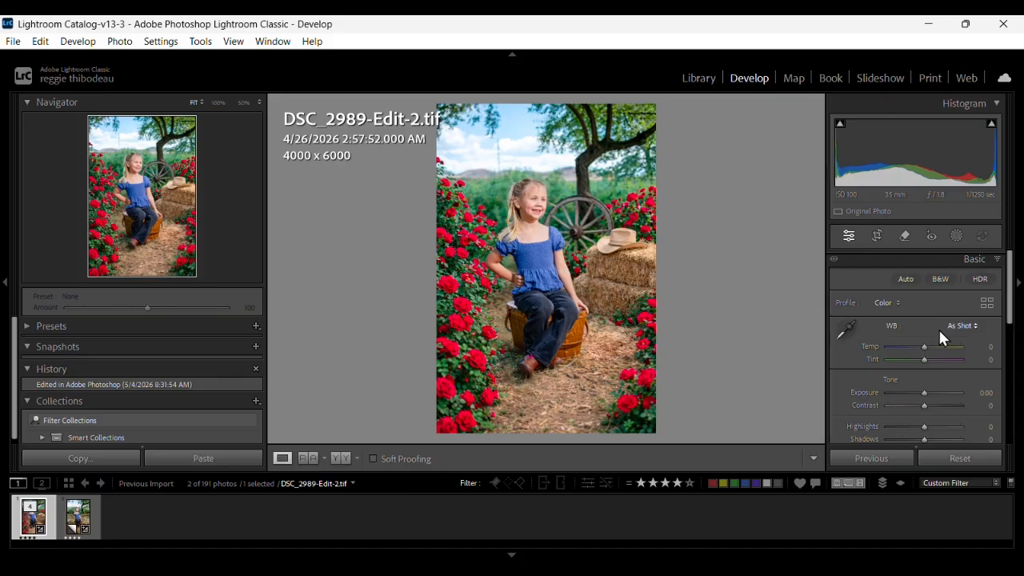
left_click_drag(923, 347, 925, 347)
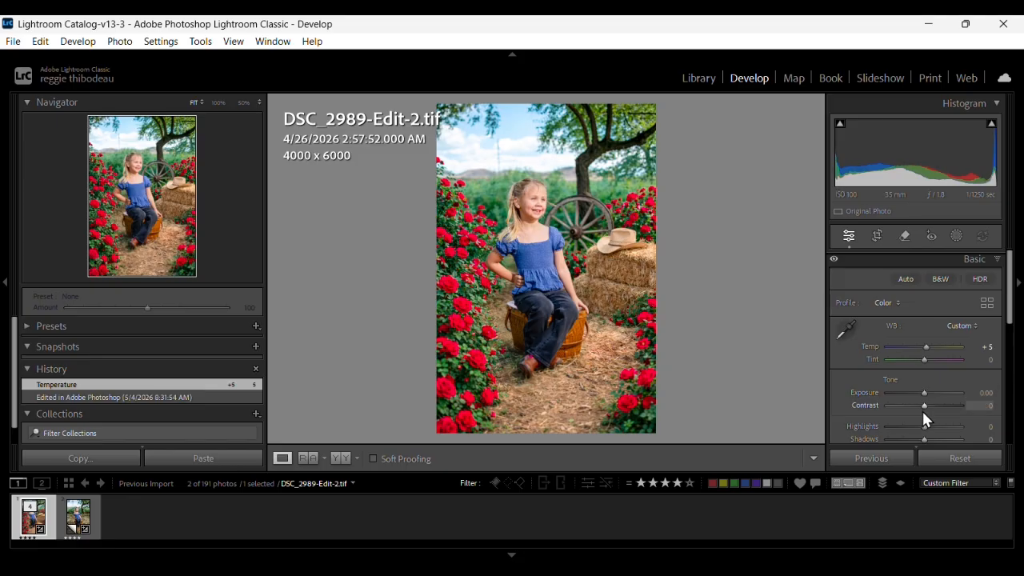
Set Highlights to +9, Shadows to -44, Whites to +11, Texture to +9, Clarity to +5 and Dehaze to +19.
left_click_drag(918, 429, 907, 455)
left_click_drag(1008, 293, 1002, 336)
left_click_drag(924, 346, 928, 349, "alt")
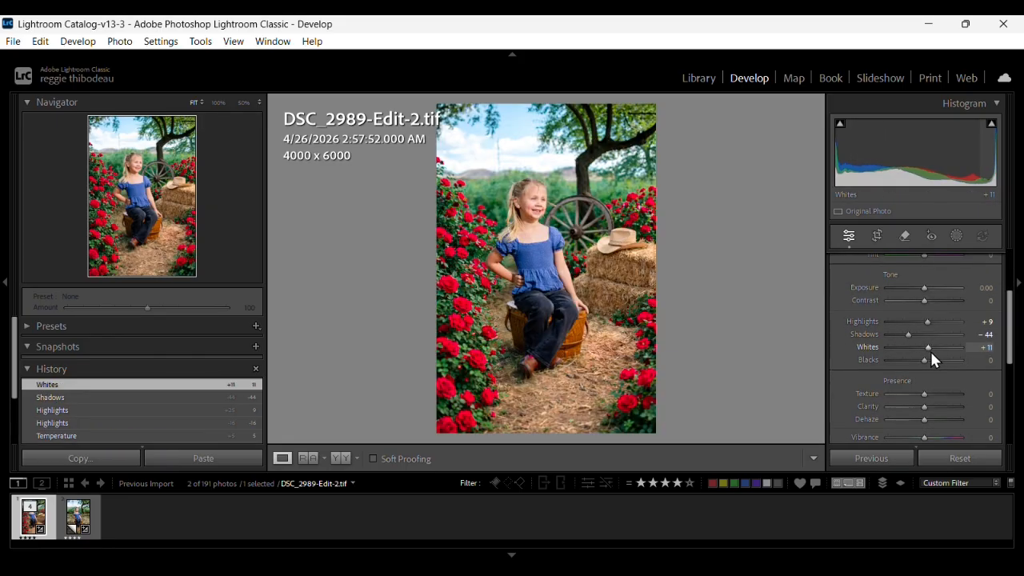
left_click_drag(921, 393, 932, 421)
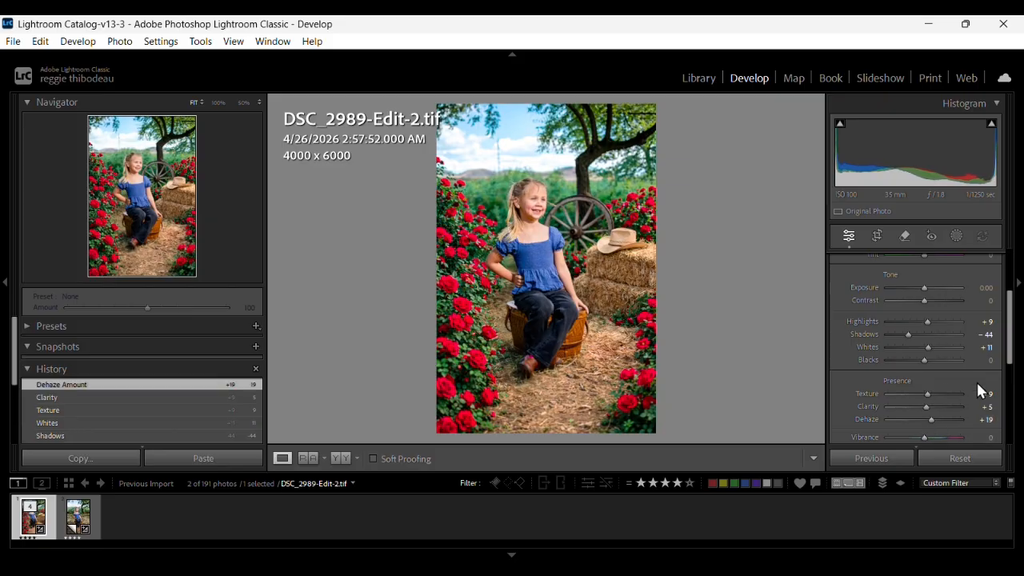
Shape the point tone curve with midtones at input 133, output 138, highlights at 214, 211 and the black point at 11, 5.
left_click_drag(1010, 324, 1012, 400)
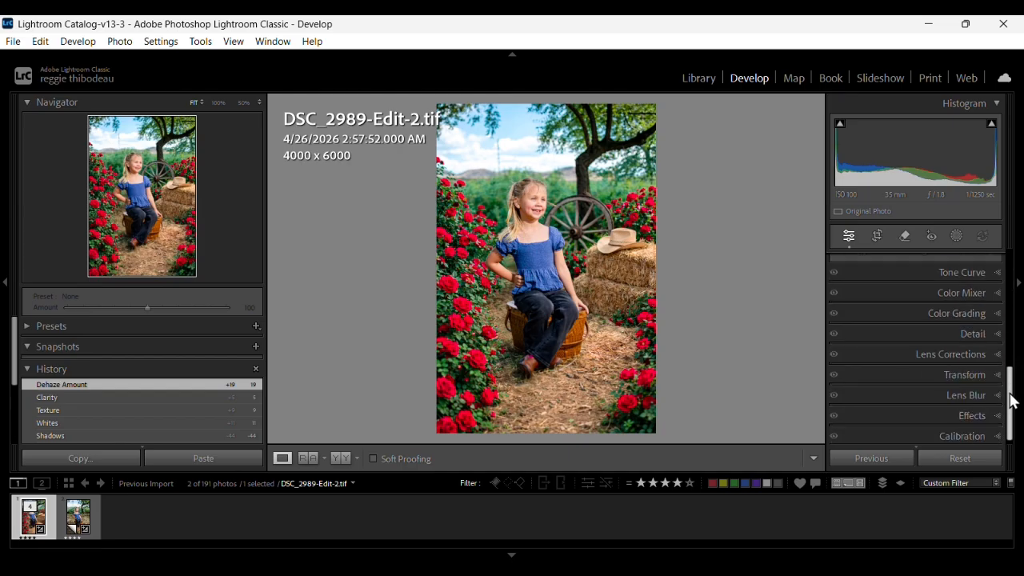
left_click(996, 273)
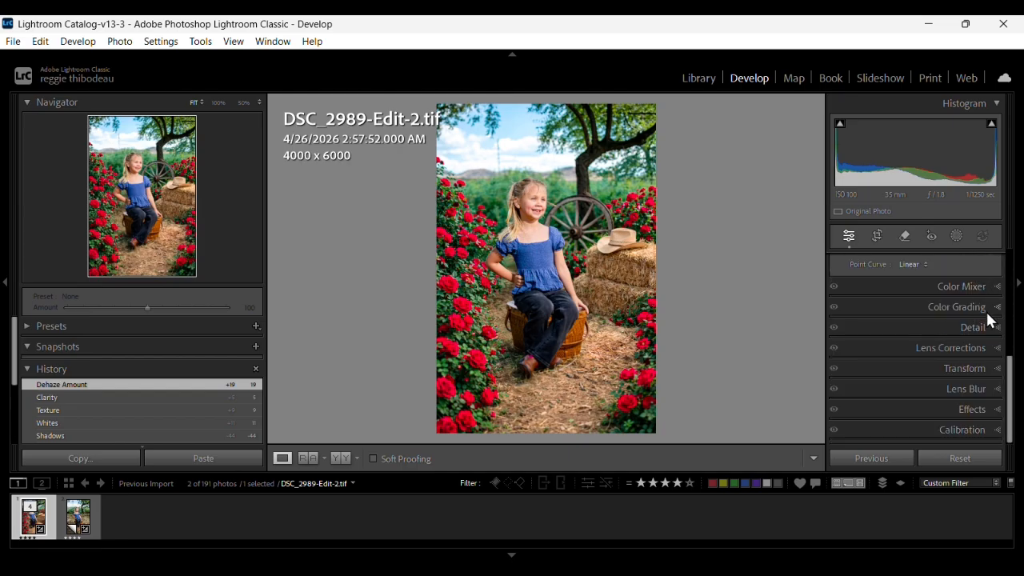
scroll(987, 312, "up", 4)
scroll(985, 321, "down", 4)
left_click_drag(1010, 387, 1010, 293)
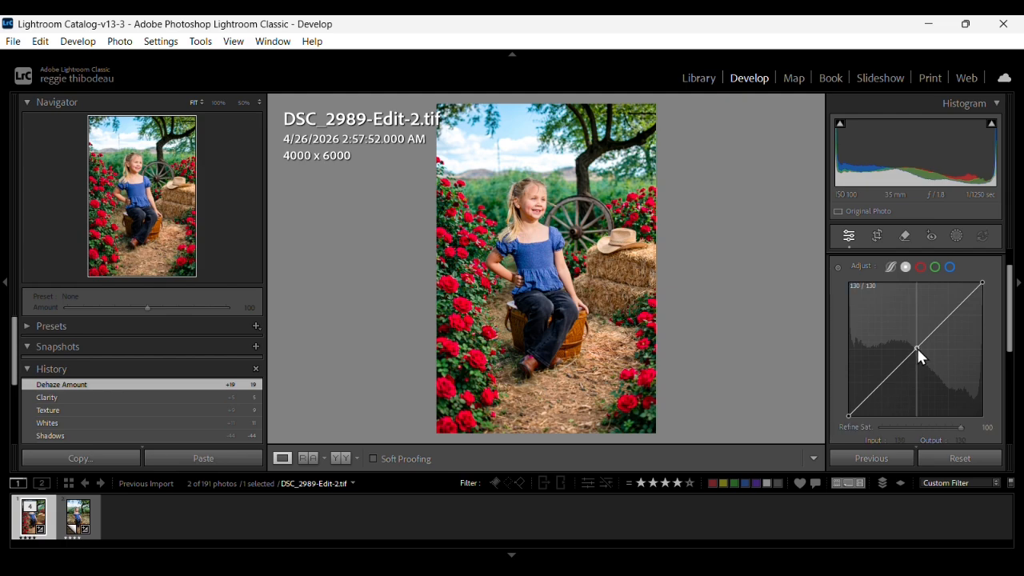
left_click_drag(916, 346, 918, 345)
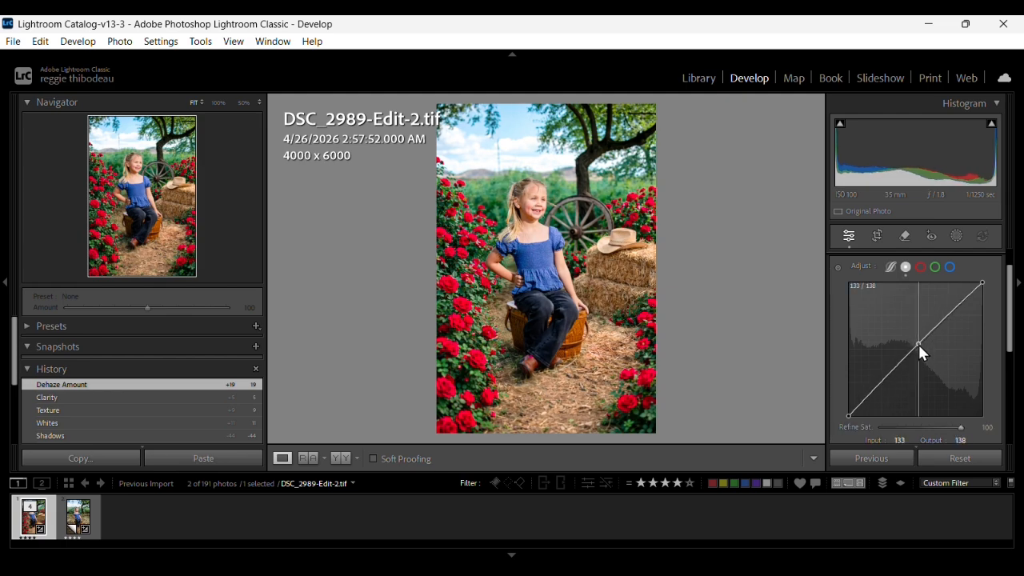
mouse_move(962, 300)
left_mouse_down()
mouse_move(962, 317)
mouse_move(962, 305)
left_mouse_up()
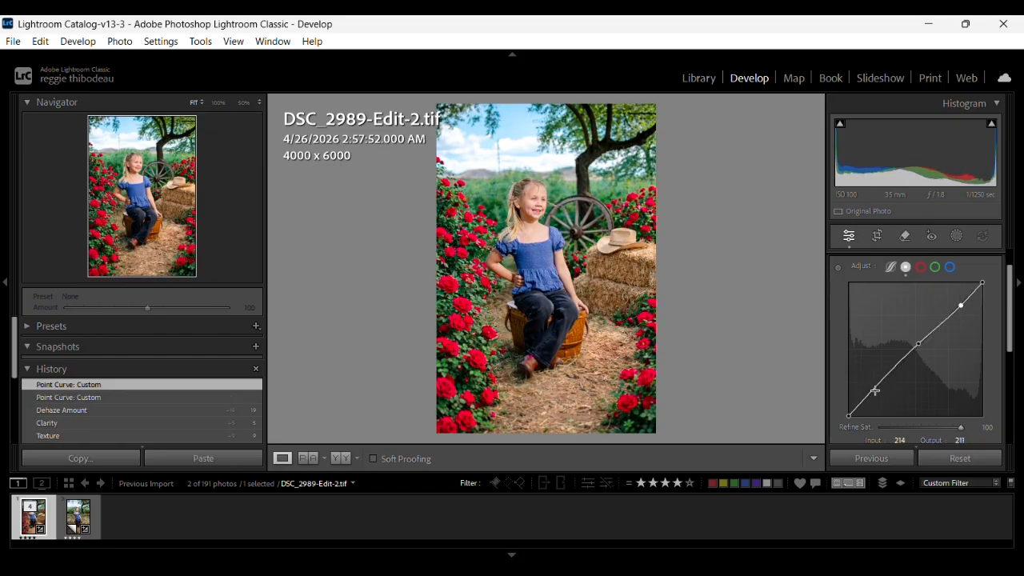
left_click_drag(849, 414, 852, 414)
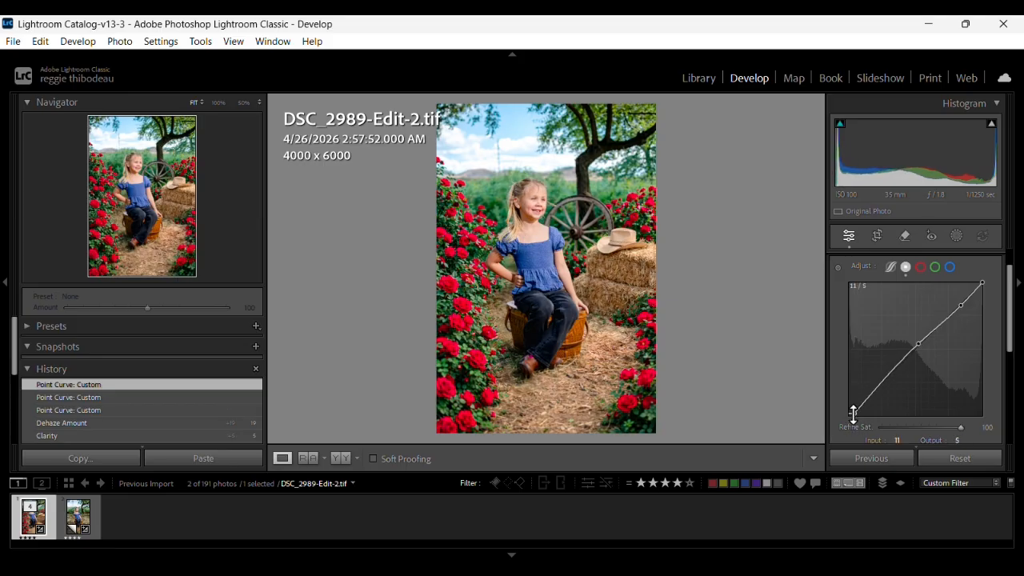
Set the manual luminance noise reduction to 13.
left_click_drag(1014, 315, 1009, 402)
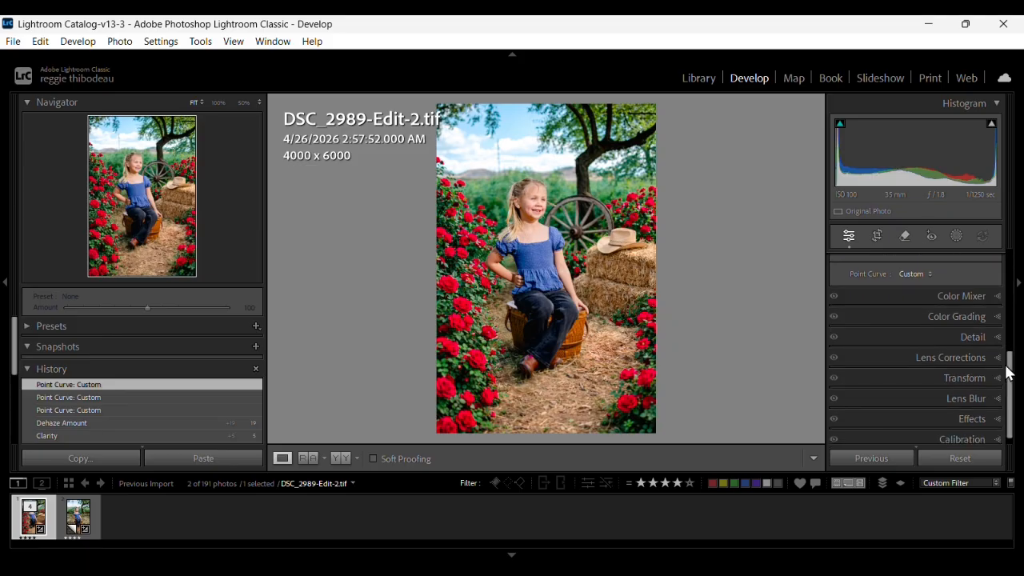
left_click(998, 340)
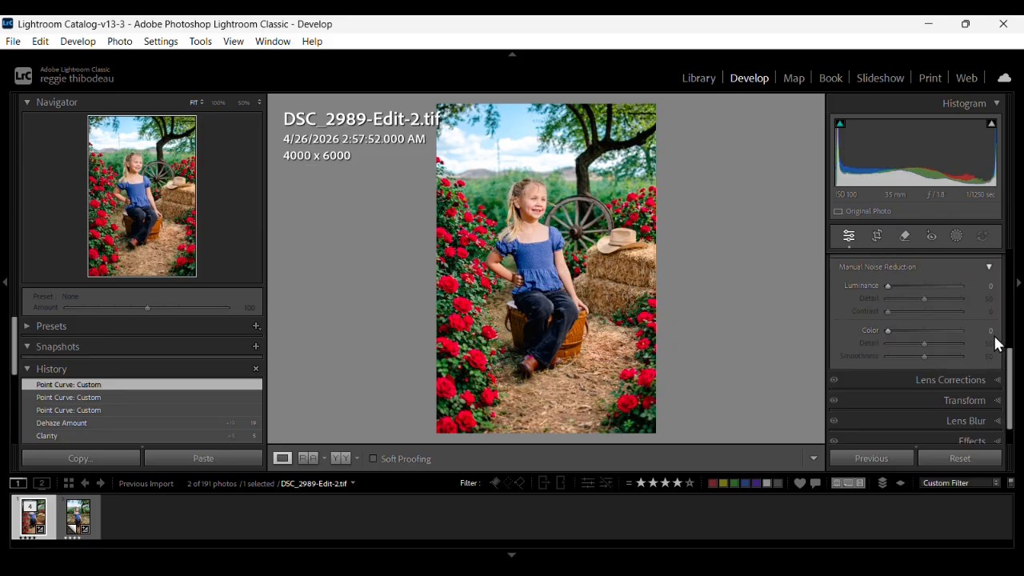
left_click_drag(890, 286, 899, 289)
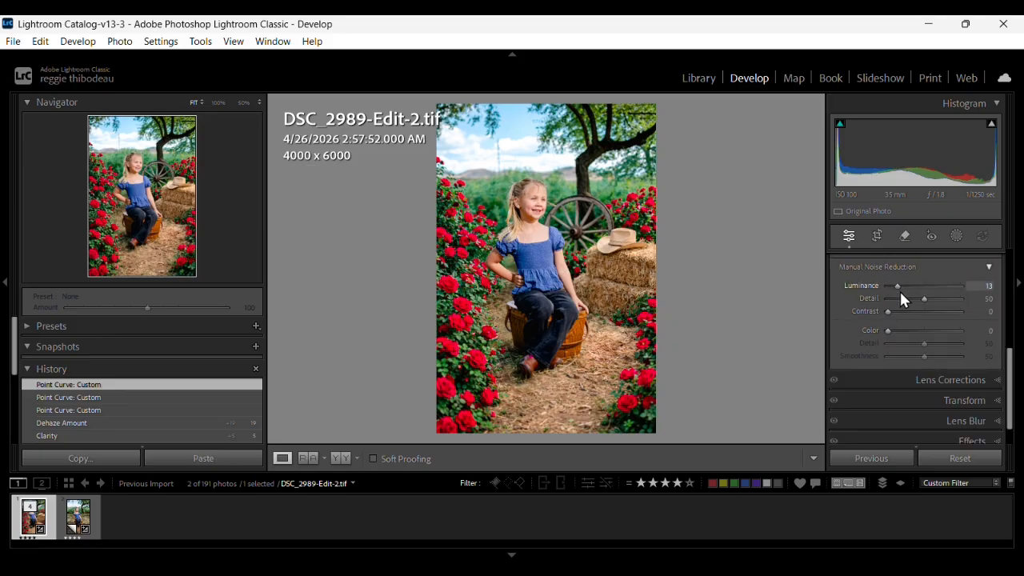
left_click(1016, 392)
mouse_move(1021, 315)
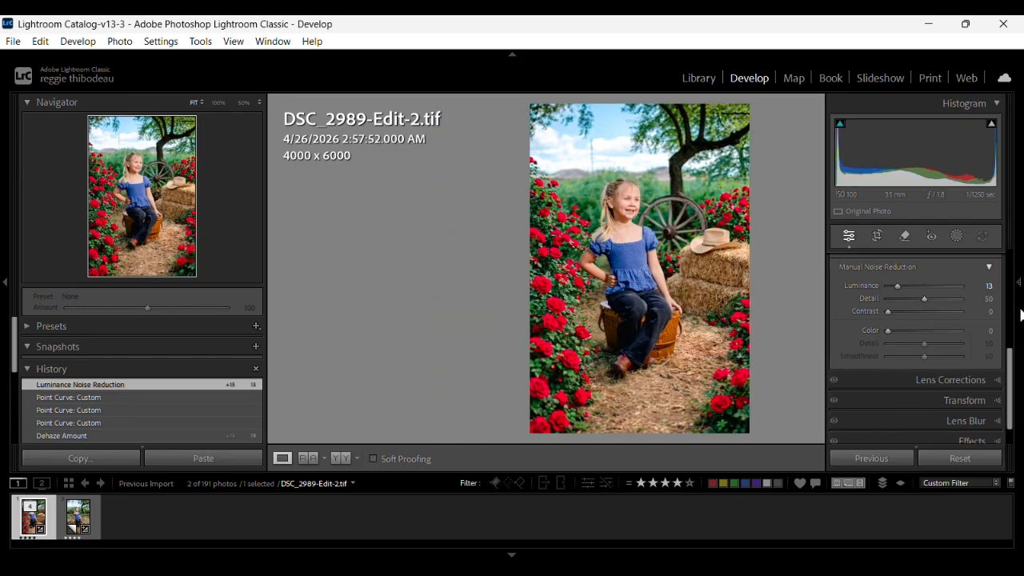
Raise the luminance of the orange tones slightly in the Color Mixer.
left_click_drag(1014, 376, 1010, 271)
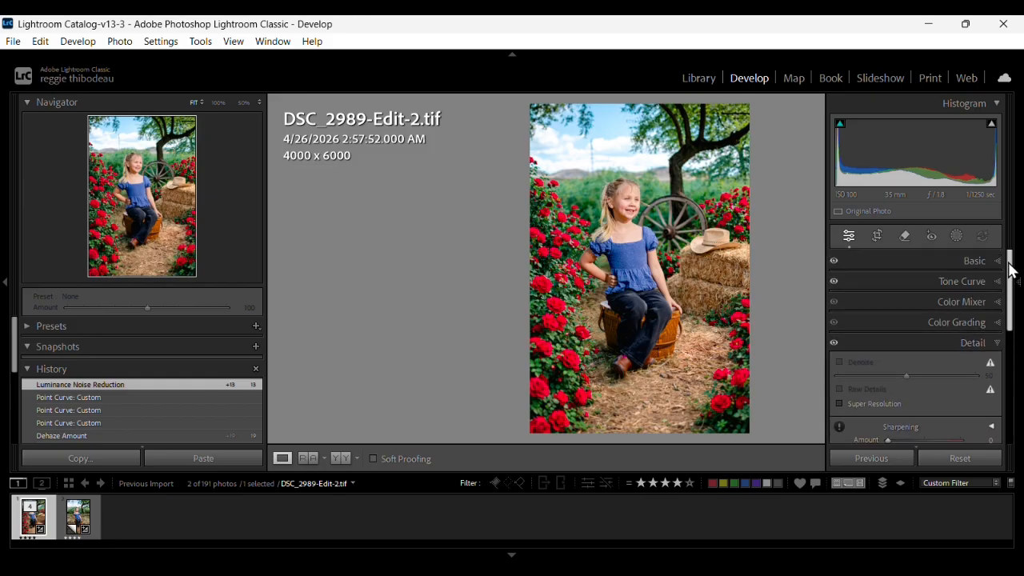
left_click(996, 303)
left_click(871, 362)
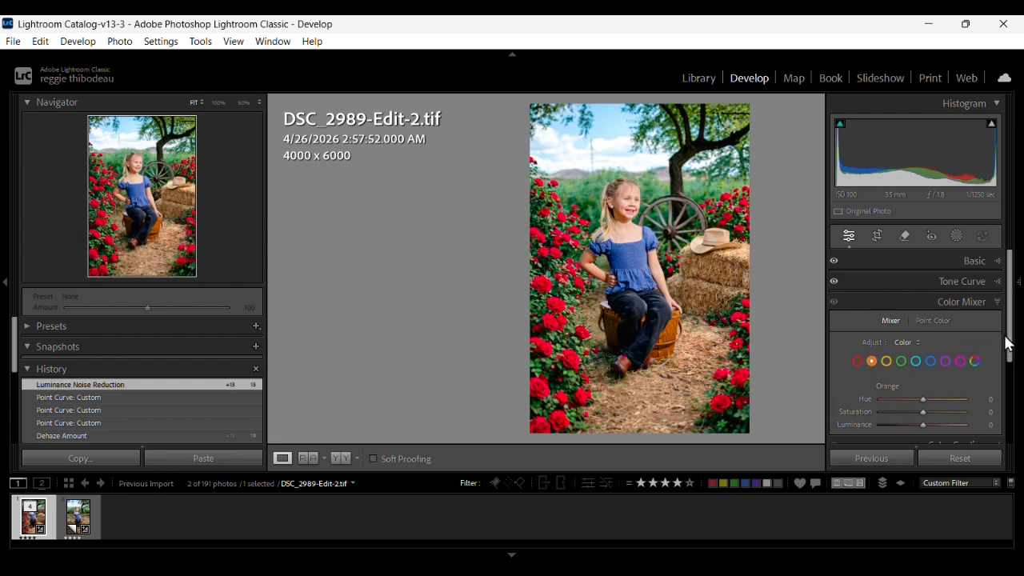
left_click_drag(1007, 343, 1011, 361)
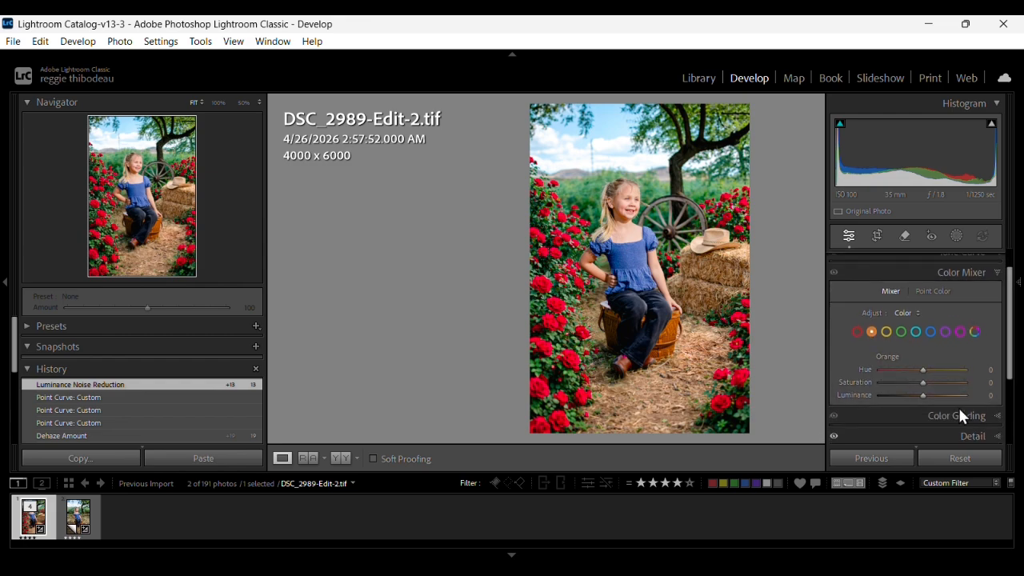
left_click_drag(925, 395, 930, 394)
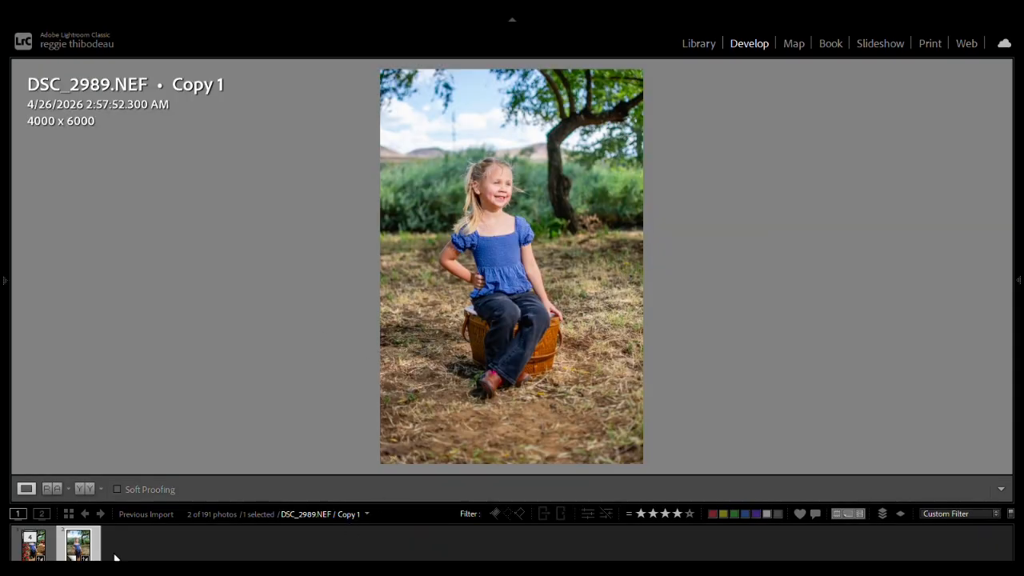
Compare the edited DSC_2989-Edit-2.tif with the original DSC_2989.NEF Copy 1.
left_click(49, 550)
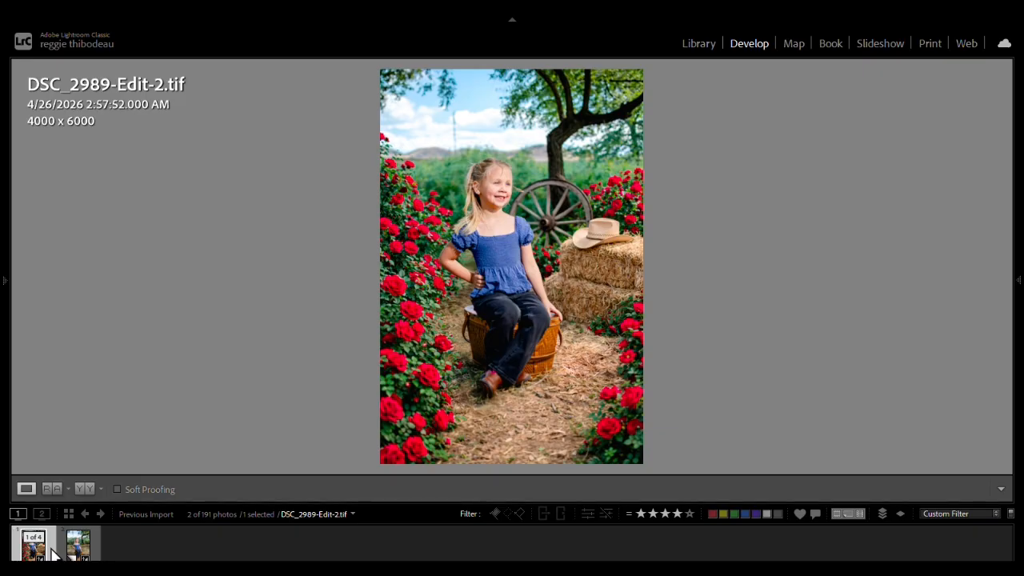
left_click(64, 554)
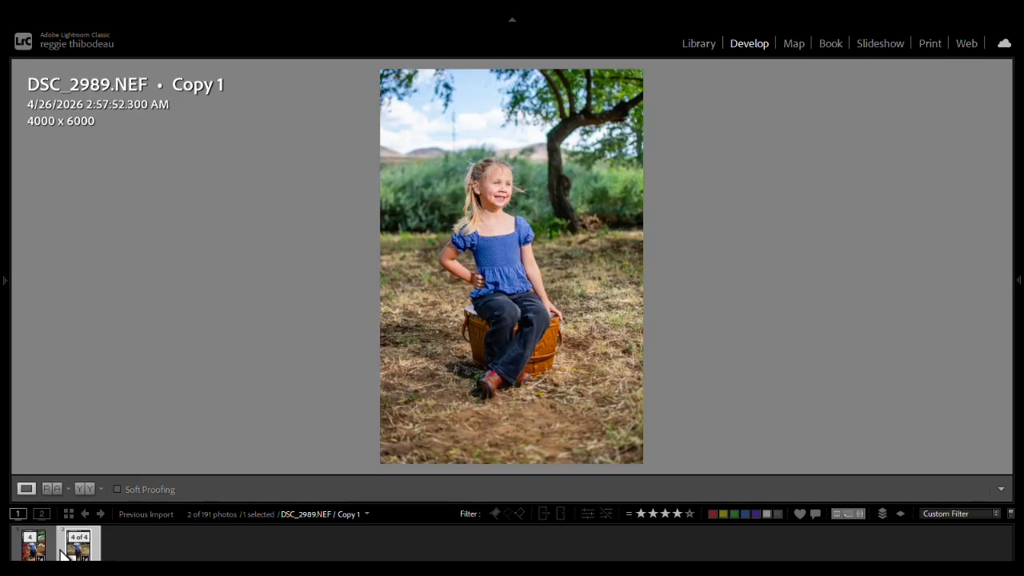
left_click(53, 550)
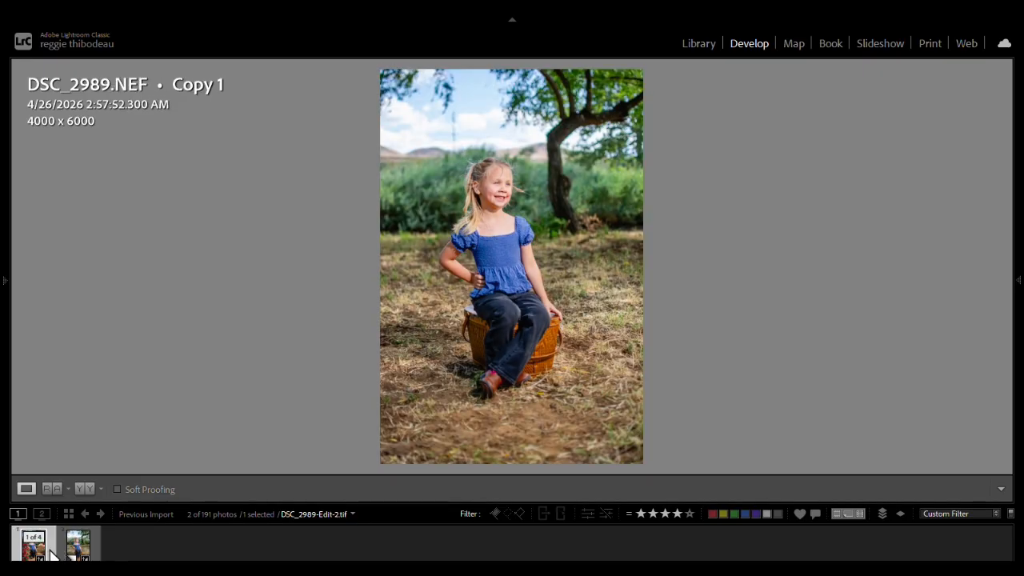